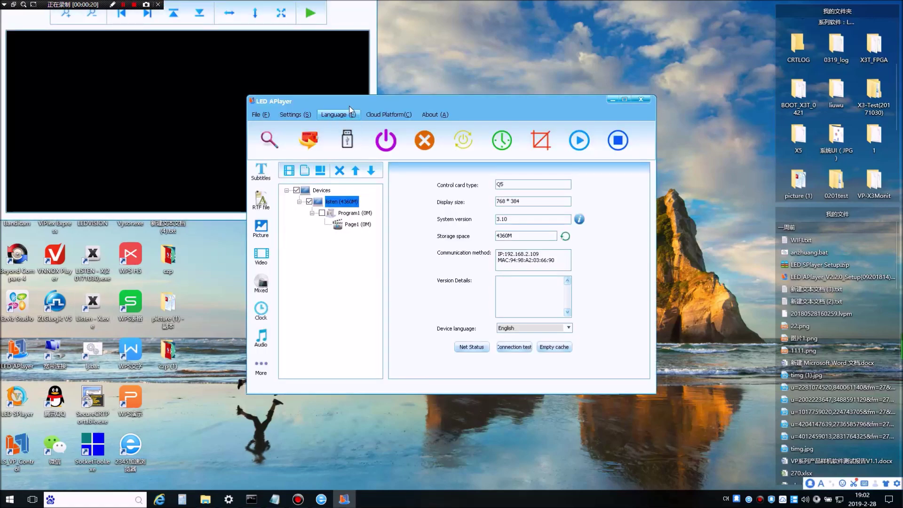
Open the device search and scan the network for LED control cards
{"action": "left_click_drag", "start_coordinate": [348, 101], "coordinate": [402, 103]}
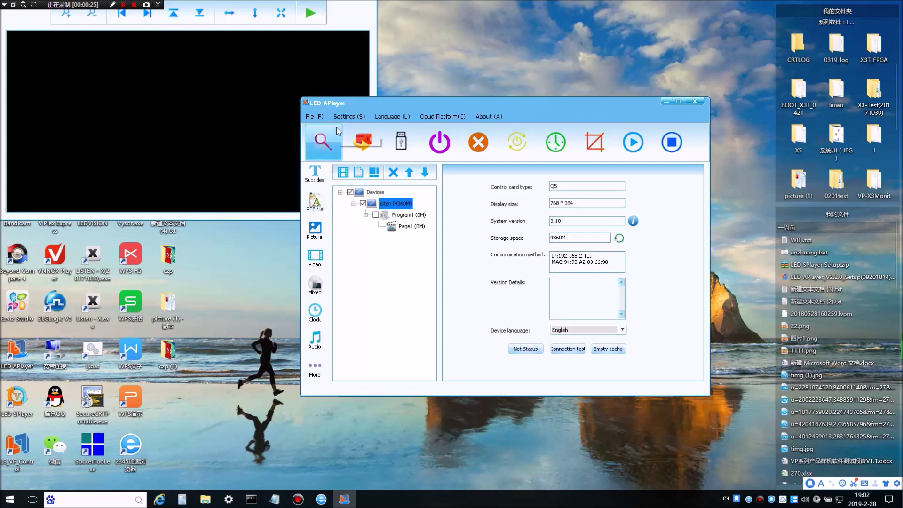
{"action": "left_click", "coordinate": [348, 119]}
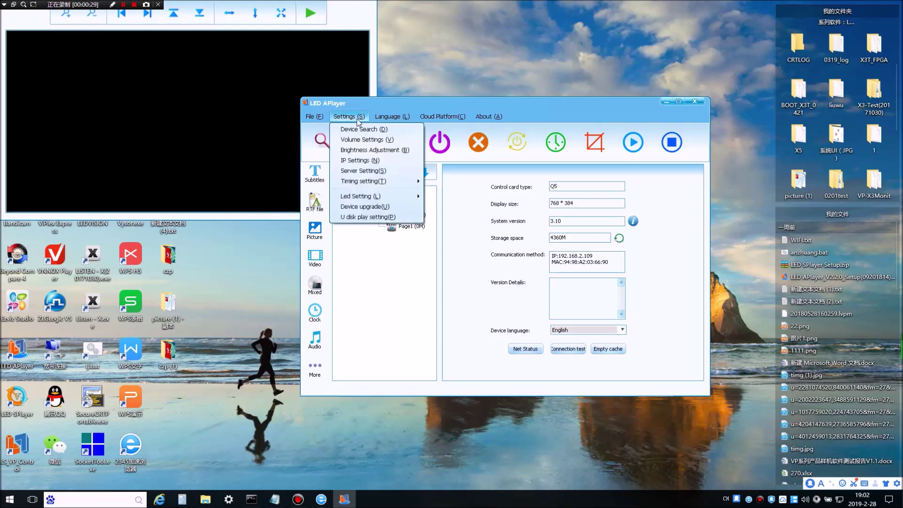
{"action": "left_click", "coordinate": [371, 129]}
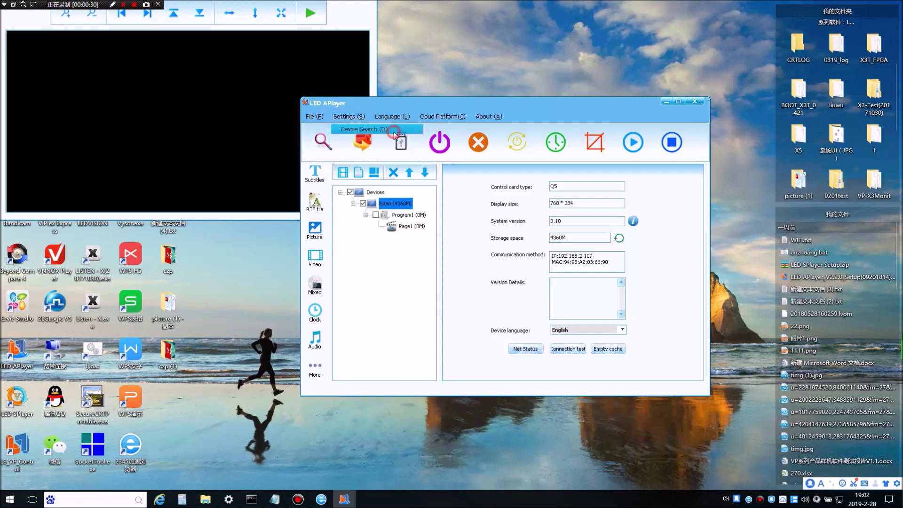
{"action": "left_click", "coordinate": [357, 250]}
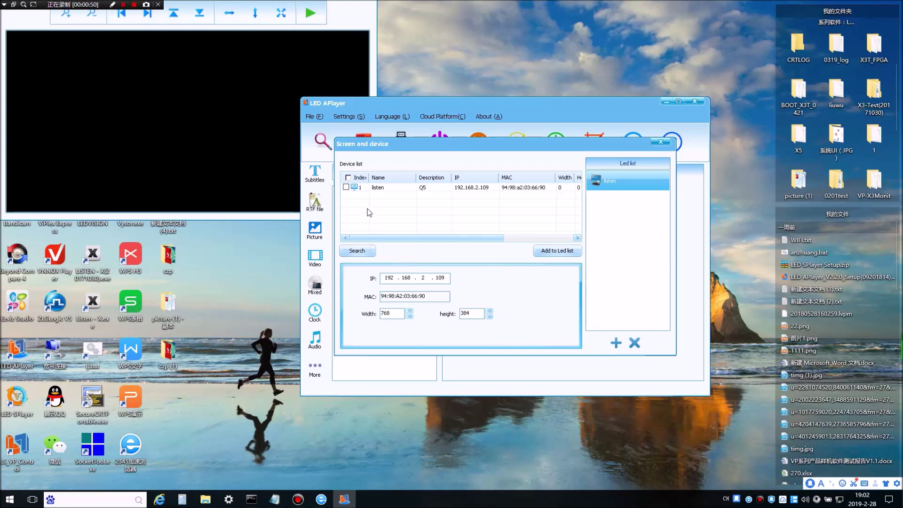
Add the detected Q5 device to the LED list and close the screen and device dialog
{"action": "left_click", "coordinate": [346, 187]}
{"action": "left_click_drag", "start_coordinate": [395, 313], "coordinate": [359, 311]}
{"action": "left_click_drag", "start_coordinate": [482, 313], "coordinate": [461, 312]}
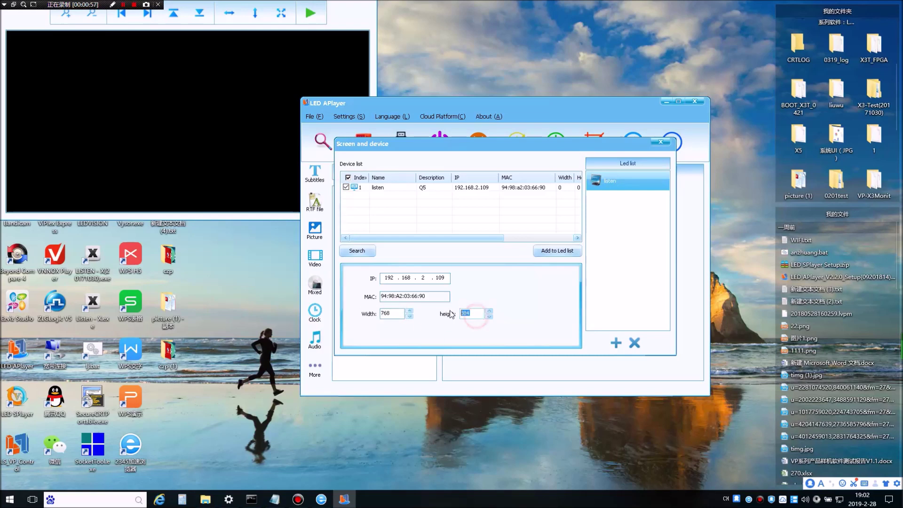
{"action": "left_click", "coordinate": [556, 251]}
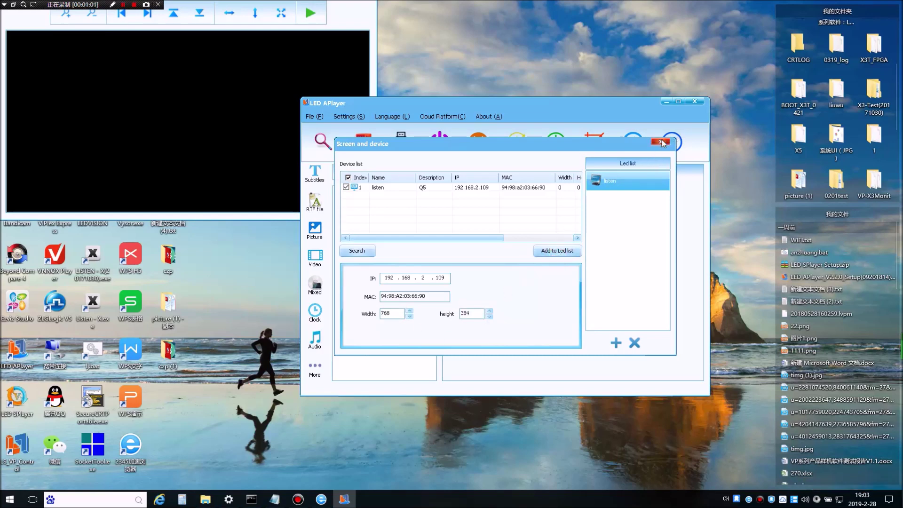
{"action": "left_click", "coordinate": [660, 142]}
Arrange the editor and preview windows side by side and add a subtitle area to Page1
{"action": "left_click_drag", "start_coordinate": [484, 103], "coordinate": [516, 111]}
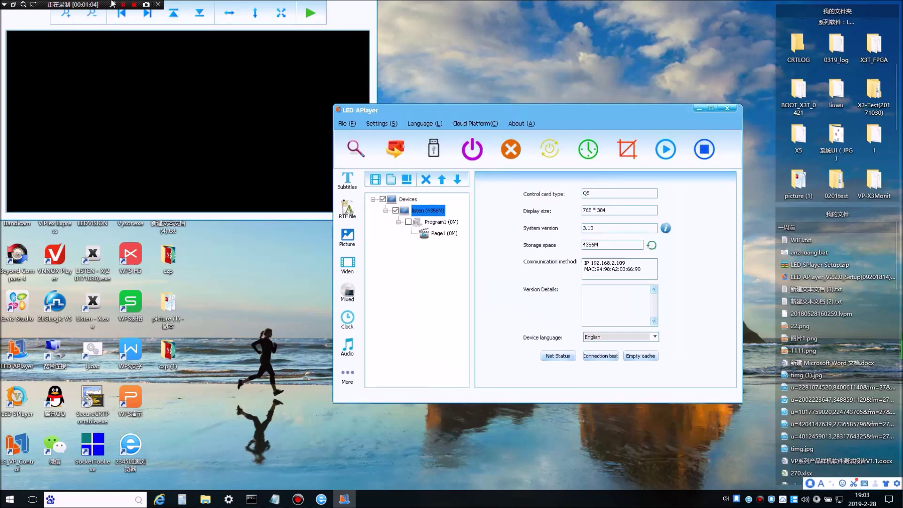
{"action": "left_click_drag", "start_coordinate": [346, 26], "coordinate": [357, 68]}
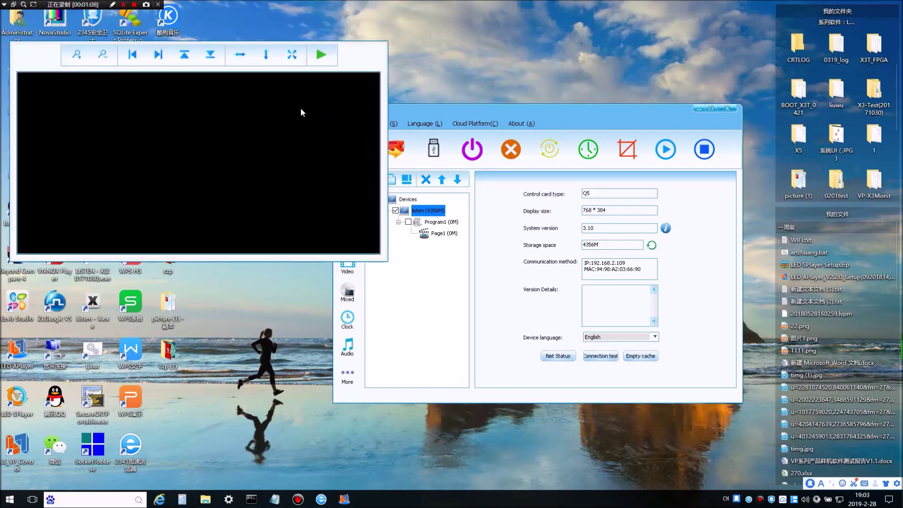
{"action": "left_click", "coordinate": [424, 289]}
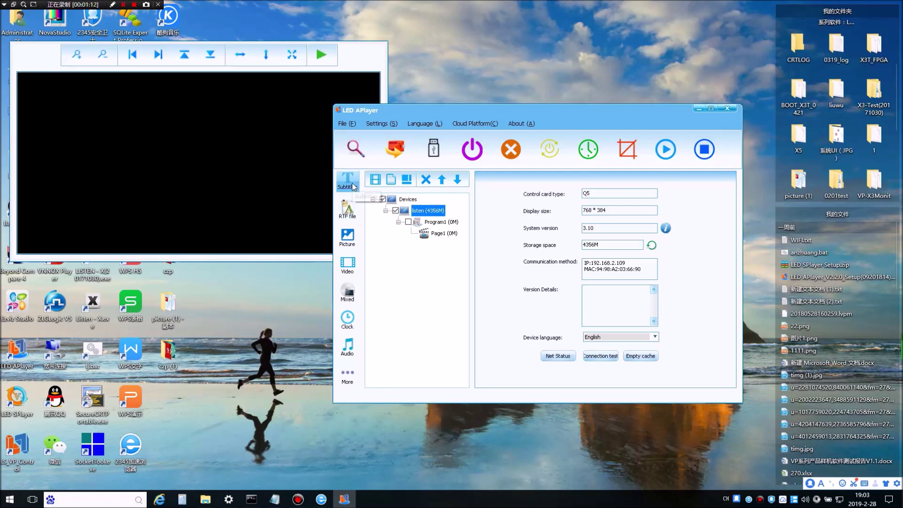
{"action": "left_click", "coordinate": [432, 236]}
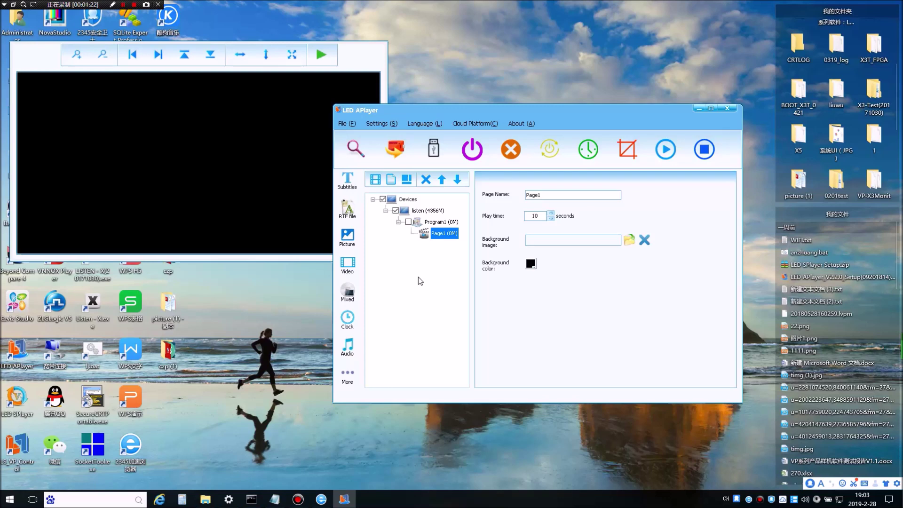
{"action": "left_click", "coordinate": [347, 181]}
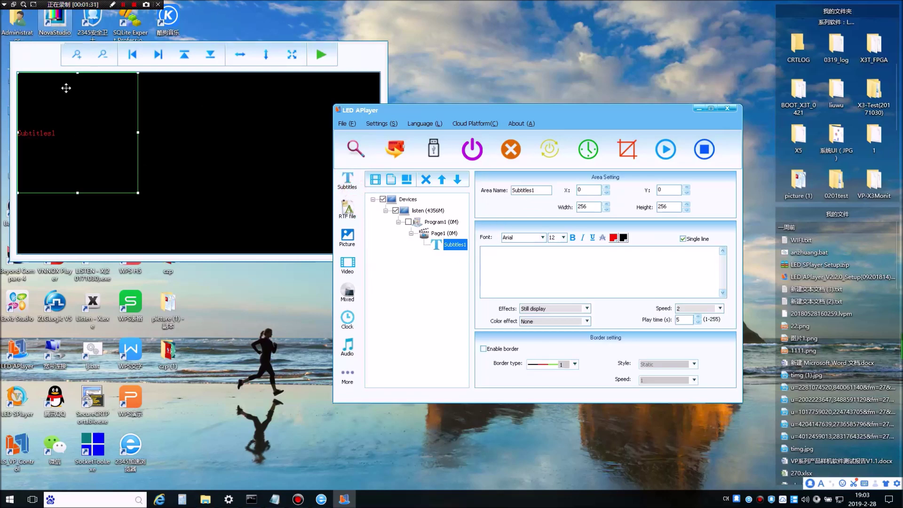
Resize the subtitle area to a width of 768 and a height of 64
{"action": "left_click_drag", "start_coordinate": [139, 132], "coordinate": [373, 133]}
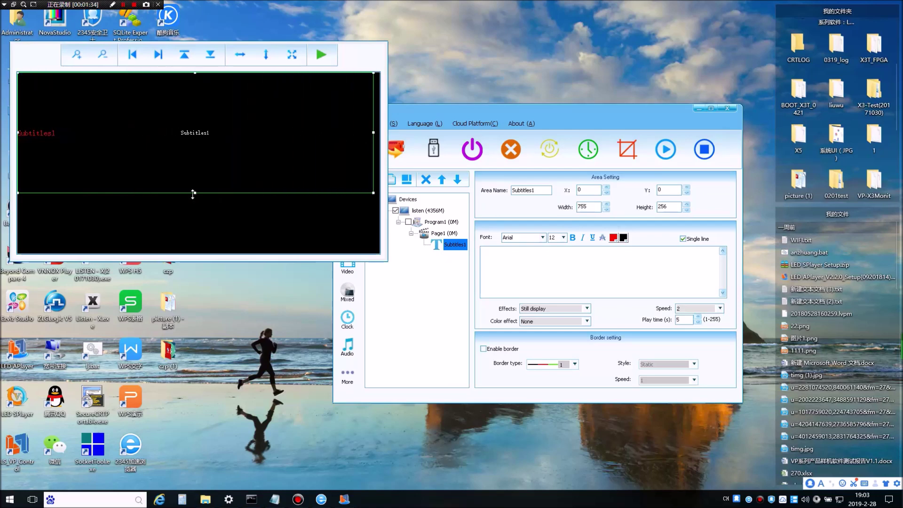
{"action": "left_click_drag", "start_coordinate": [195, 193], "coordinate": [218, 137]}
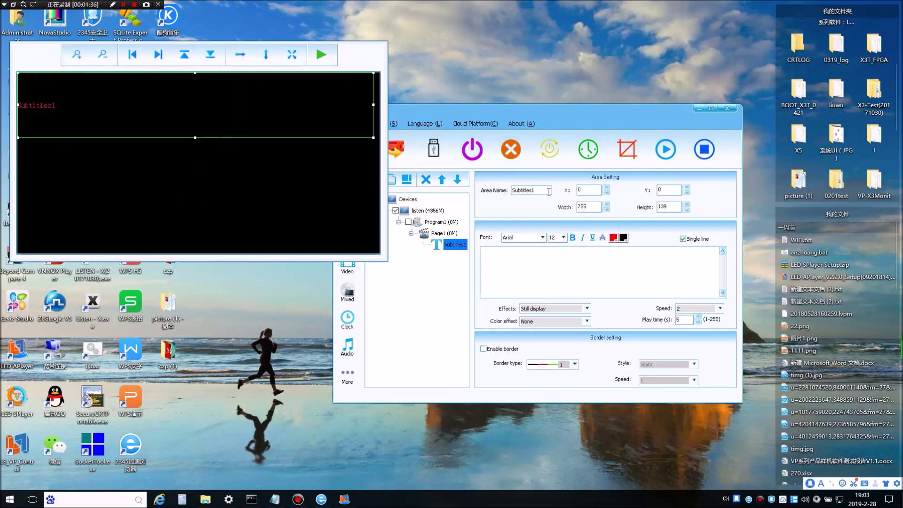
{"action": "left_click", "coordinate": [592, 192]}
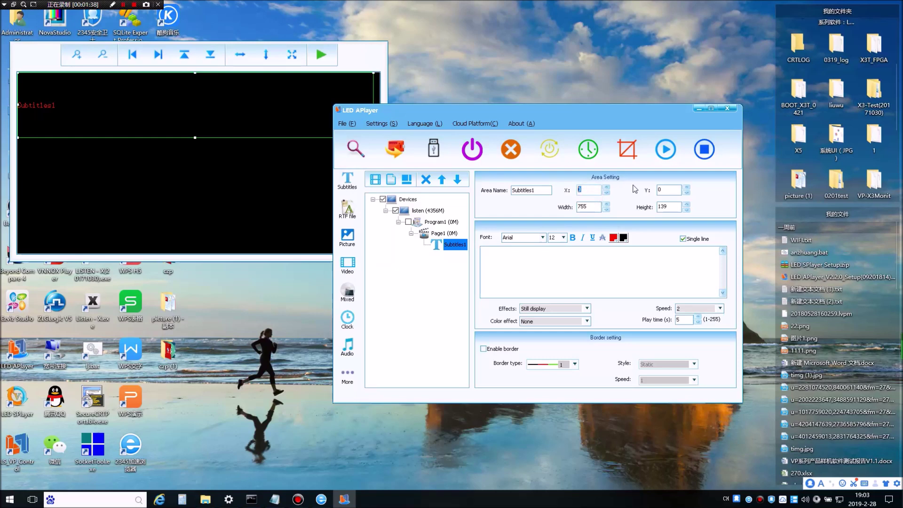
{"action": "left_click", "coordinate": [676, 189]}
{"action": "left_click", "coordinate": [589, 207]}
{"action": "double_click", "coordinate": [589, 207]}
{"action": "type", "text": "768"}
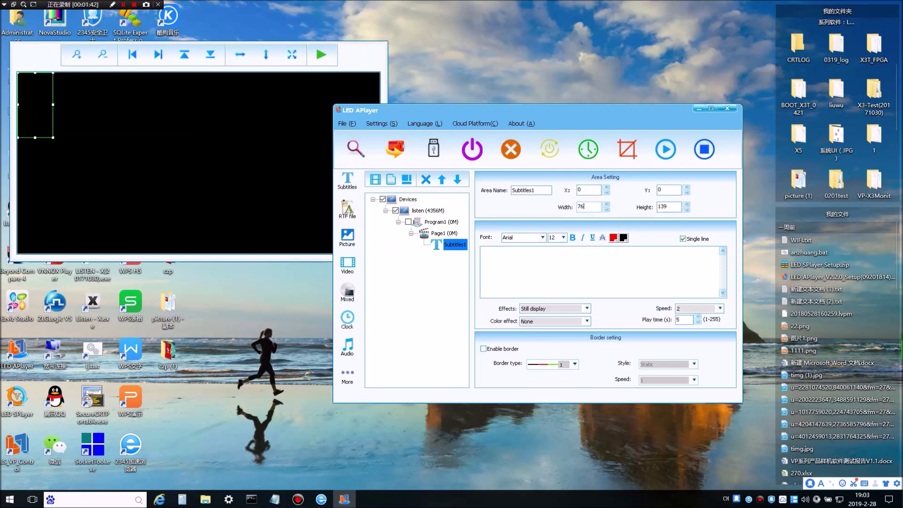
{"action": "left_click", "coordinate": [667, 206]}
{"action": "double_click", "coordinate": [667, 205]}
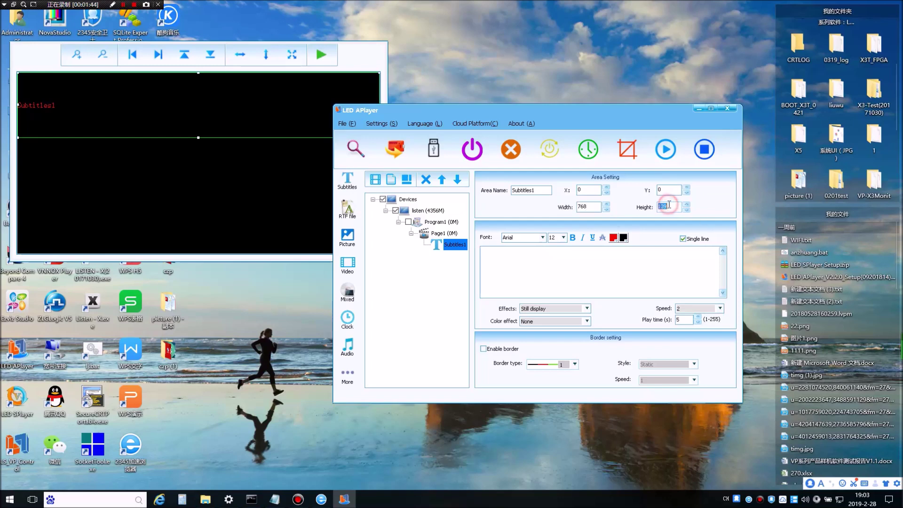
{"action": "type", "text": "64"}
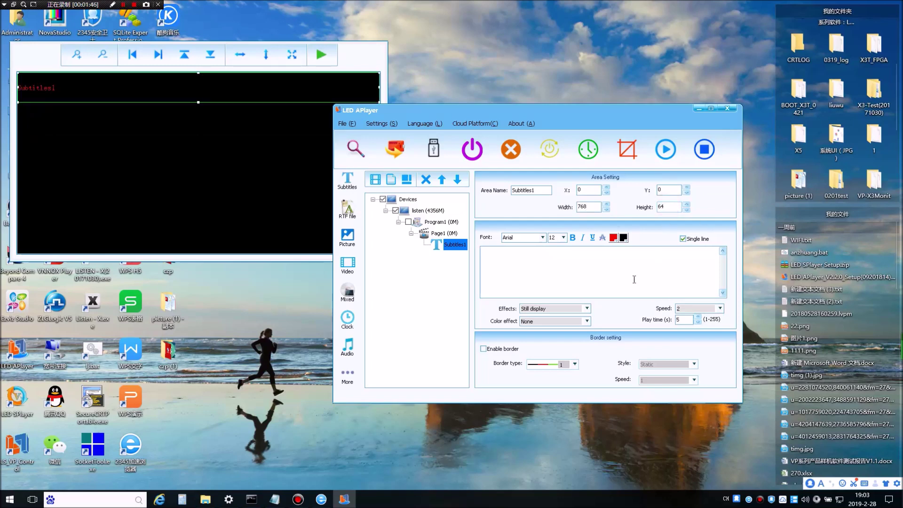
Enter the subtitle text "WELCOME TO LISTEN VISION" and set its font size to 36
{"action": "left_click", "coordinate": [569, 255]}
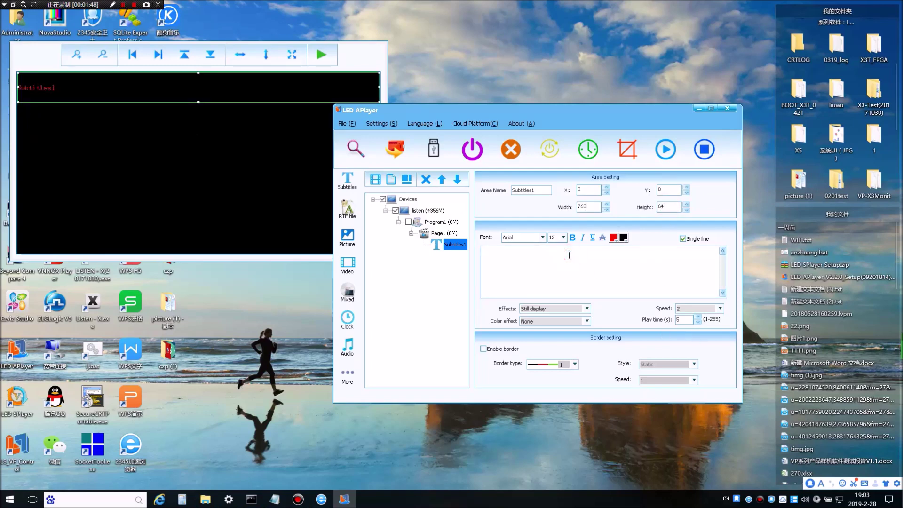
{"action": "type", "text": "WELCOME TO LISTEN VIS"}
{"action": "type", "text": "ION"}
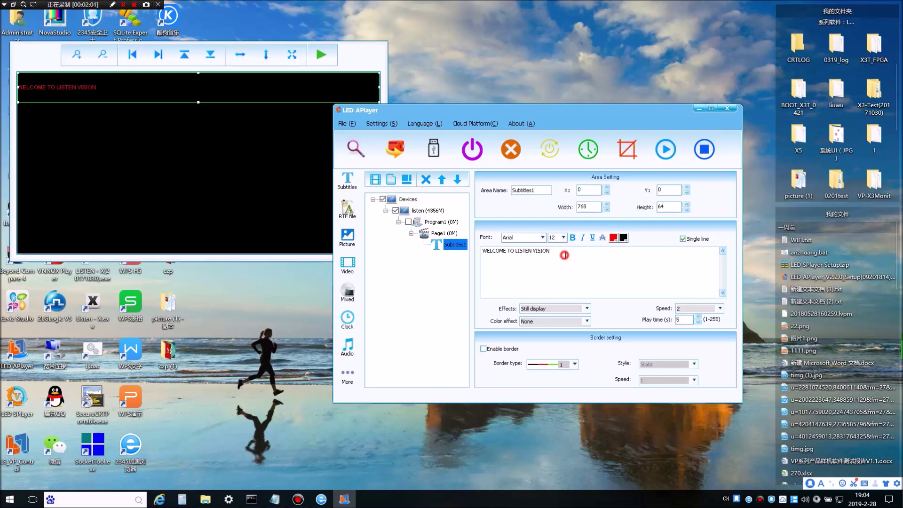
{"action": "left_click_drag", "start_coordinate": [570, 259], "coordinate": [445, 234]}
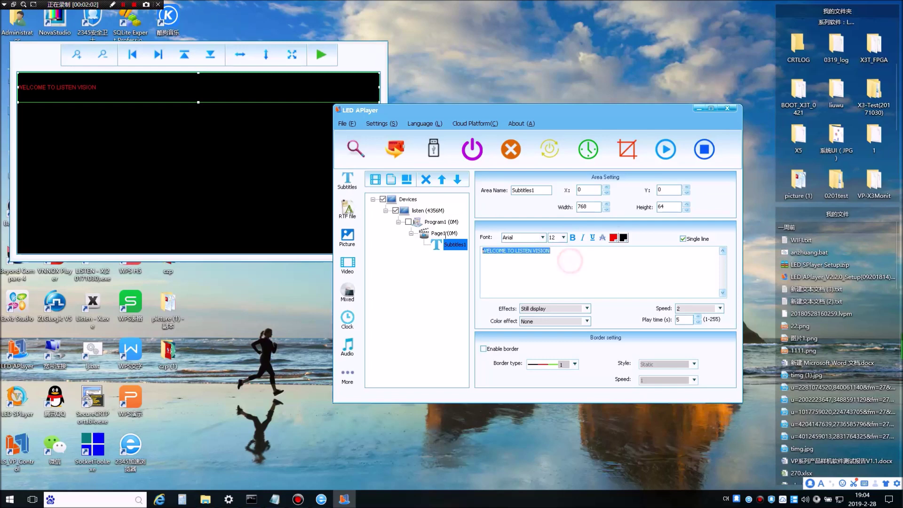
{"action": "left_click", "coordinate": [563, 237]}
{"action": "left_click", "coordinate": [554, 304]}
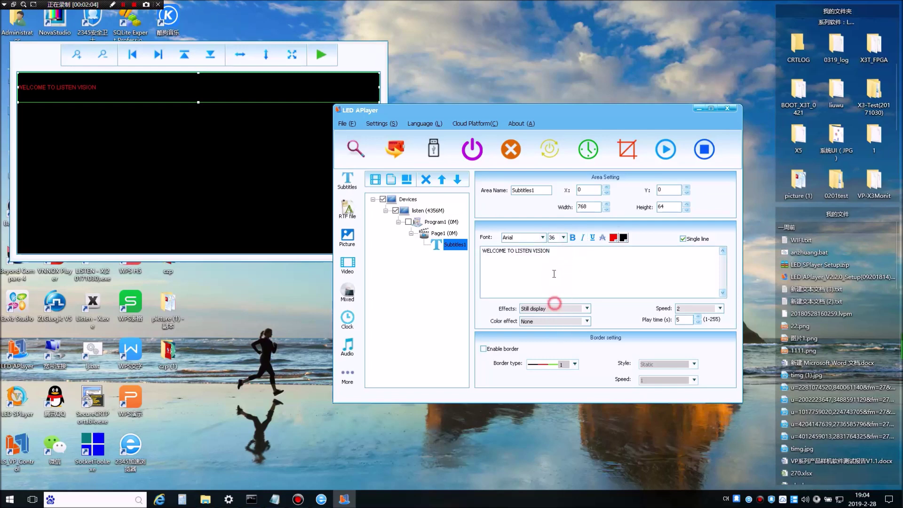
{"action": "left_click", "coordinate": [542, 237]}
{"action": "left_click", "coordinate": [542, 238]}
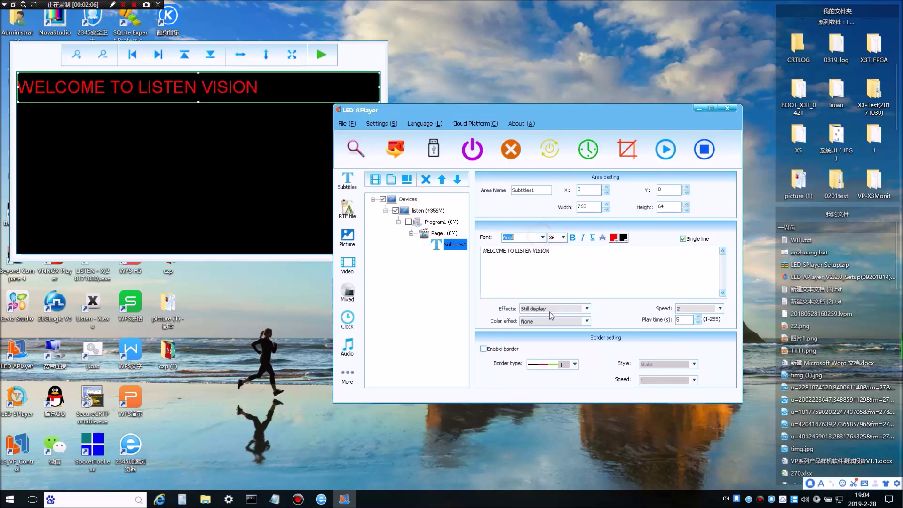
Give the subtitle the Color horizontal gradient color effect and the Move to the left display effect
{"action": "left_click", "coordinate": [551, 321]}
{"action": "left_click", "coordinate": [548, 336]}
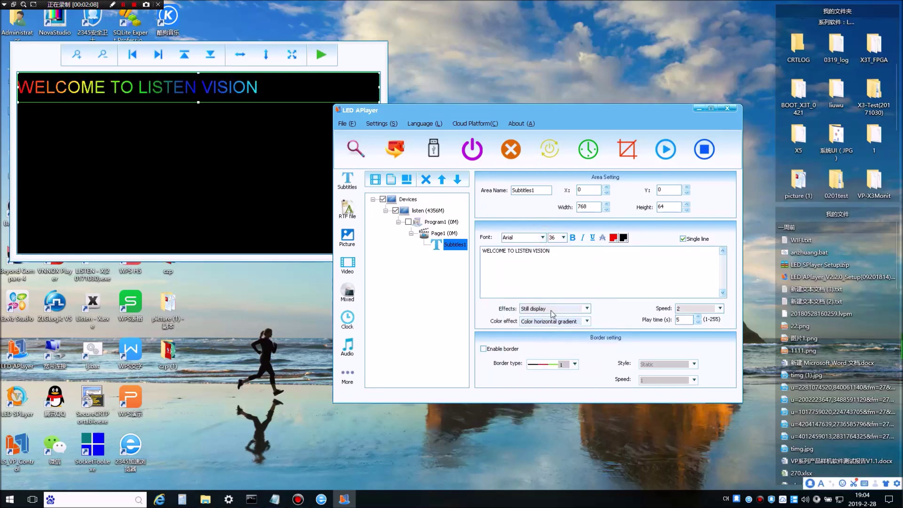
{"action": "left_click", "coordinate": [550, 309]}
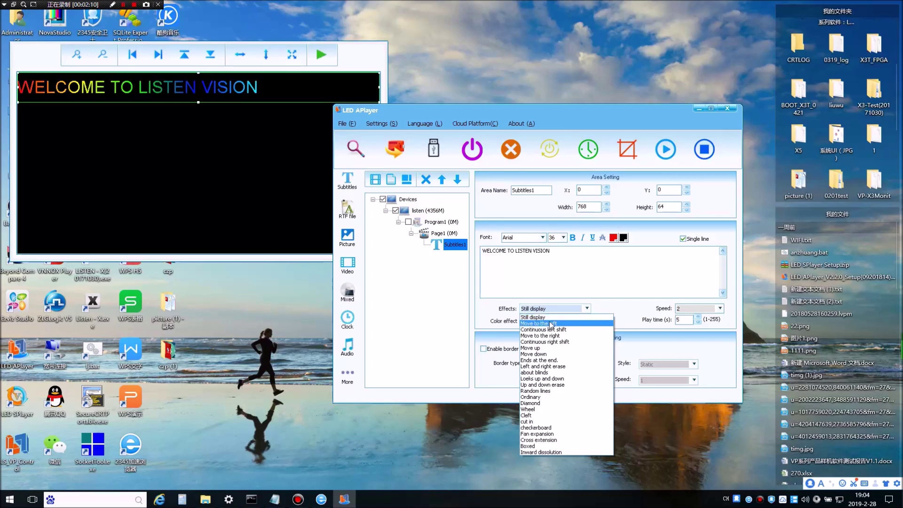
{"action": "left_click", "coordinate": [563, 329]}
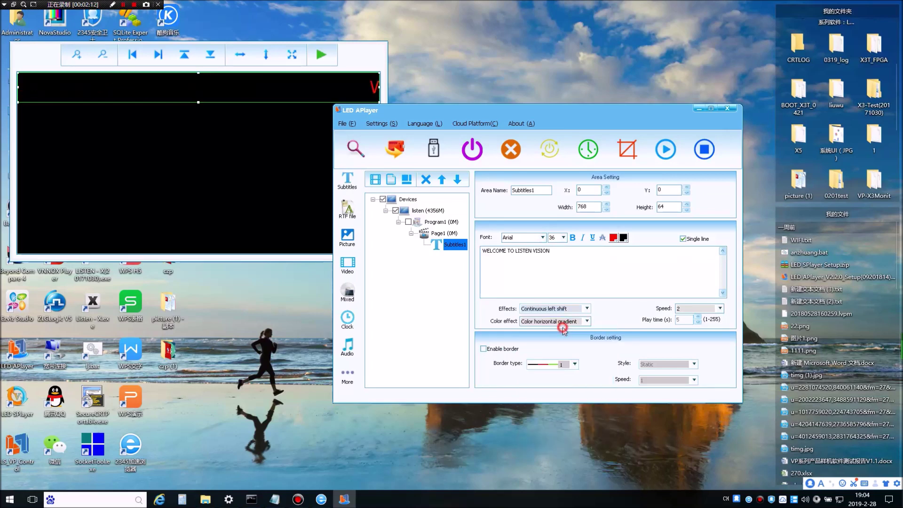
{"action": "left_click", "coordinate": [583, 309]}
{"action": "left_click", "coordinate": [568, 323]}
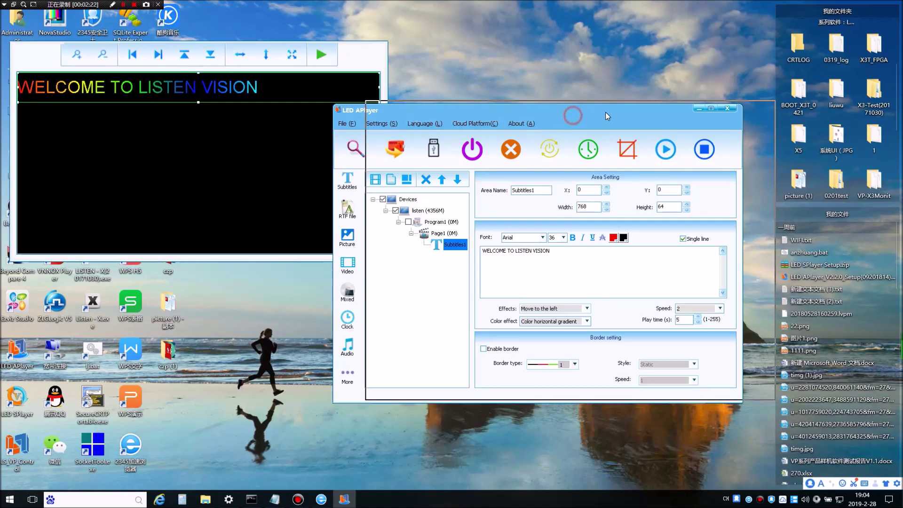
Add a picture area to Page1 and load animalaffection5.jpg into it from the picture (1) folder
{"action": "left_click_drag", "start_coordinate": [605, 112], "coordinate": [637, 108]}
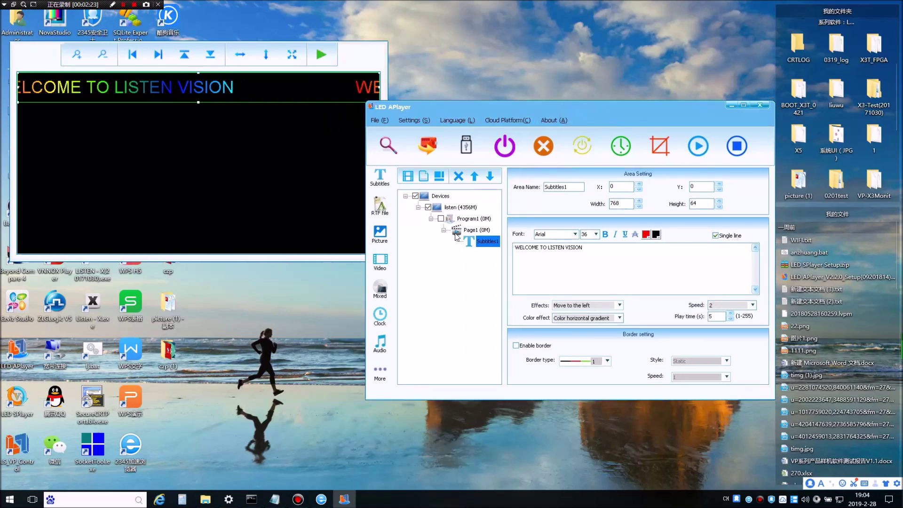
{"action": "left_click", "coordinate": [380, 231]}
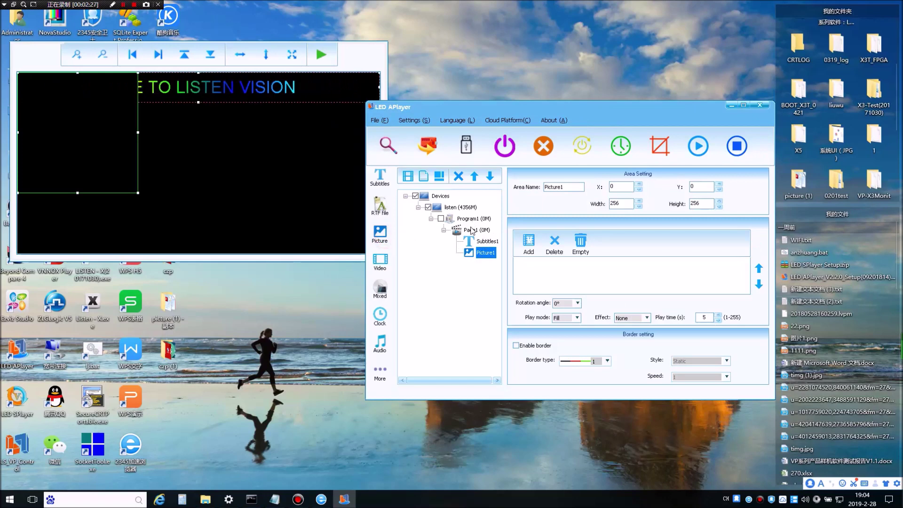
{"action": "left_click", "coordinate": [529, 241]}
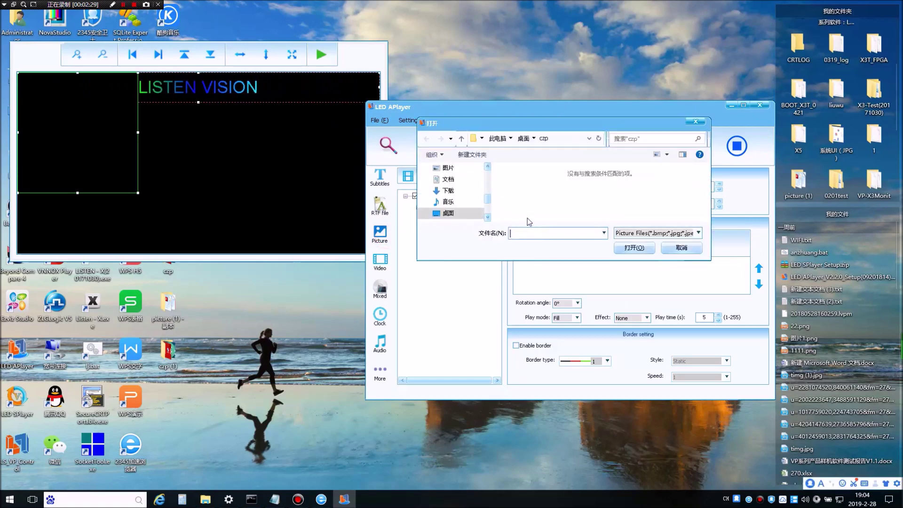
{"action": "left_click", "coordinate": [487, 217]}
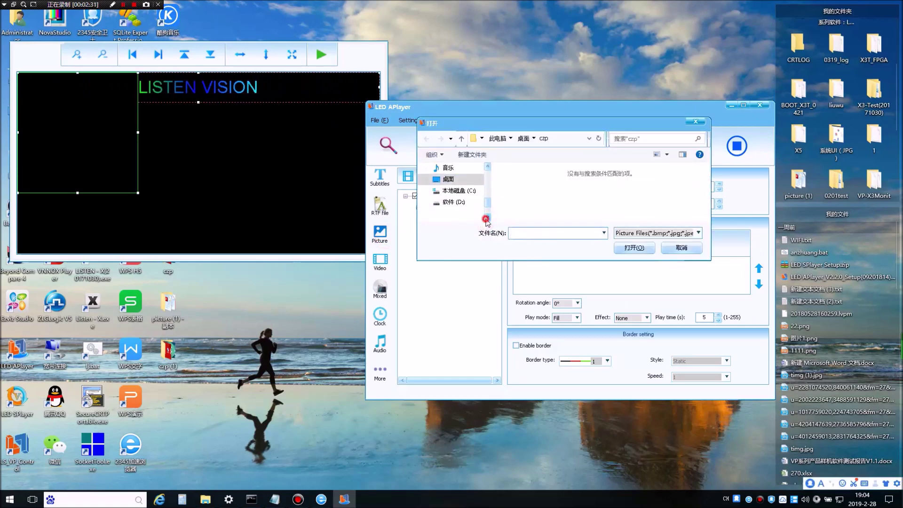
{"action": "left_click", "coordinate": [488, 171]}
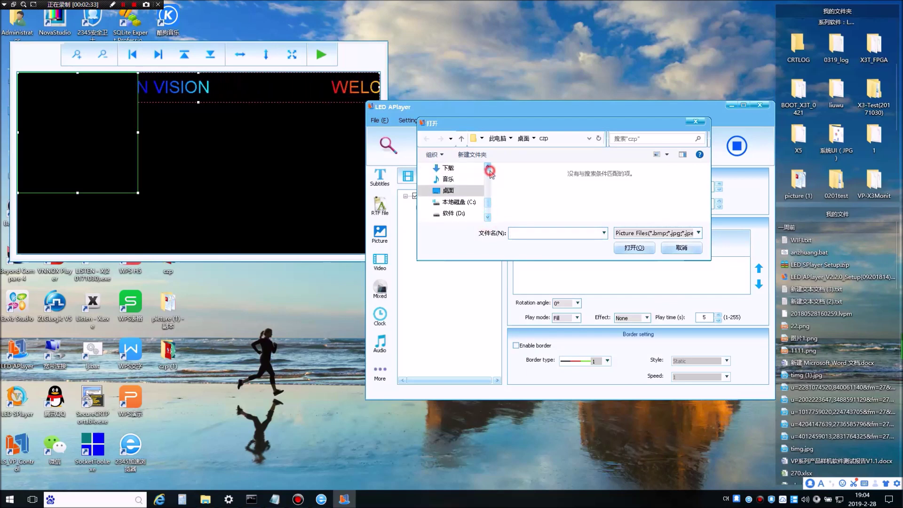
{"action": "scroll", "coordinate": [470, 179], "scroll_direction": "up", "scroll_amount": 2}
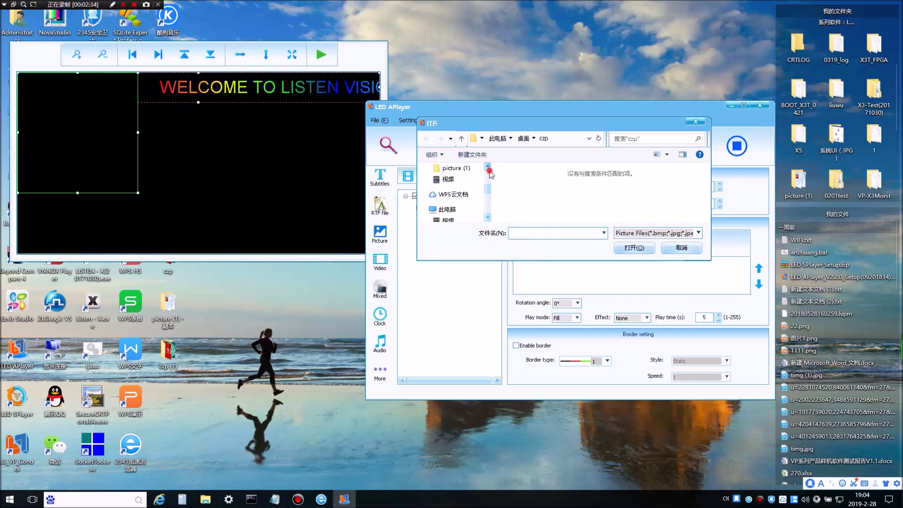
{"action": "left_click", "coordinate": [471, 179]}
{"action": "double_click", "coordinate": [523, 196]}
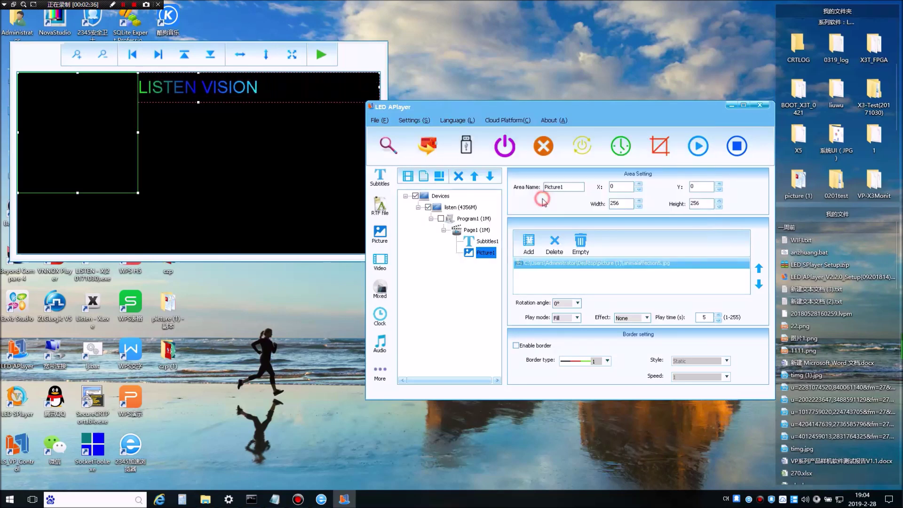
Add animalaffection6.jpg and animalaffection7.jpg from the picture (1) folder to the picture area's file list
{"action": "left_click", "coordinate": [539, 248]}
{"action": "double_click", "coordinate": [571, 191]}
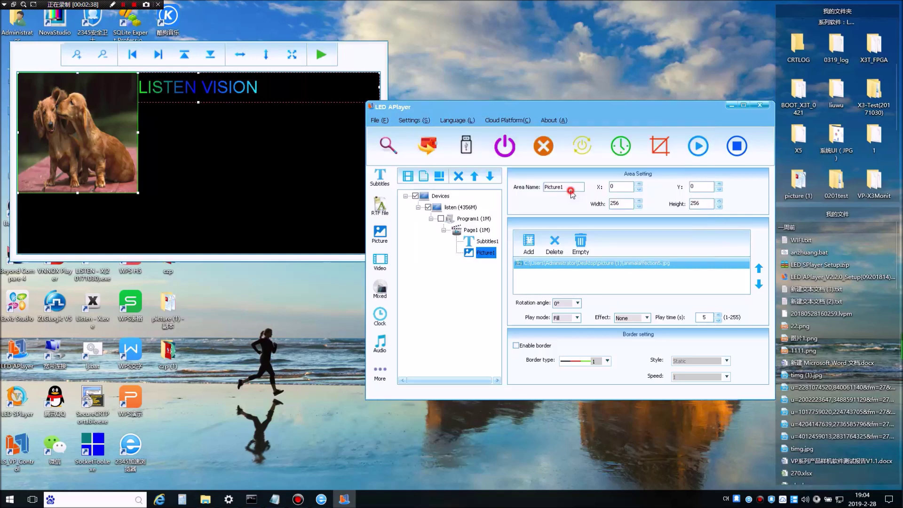
{"action": "left_click", "coordinate": [530, 247]}
{"action": "left_click", "coordinate": [627, 190]}
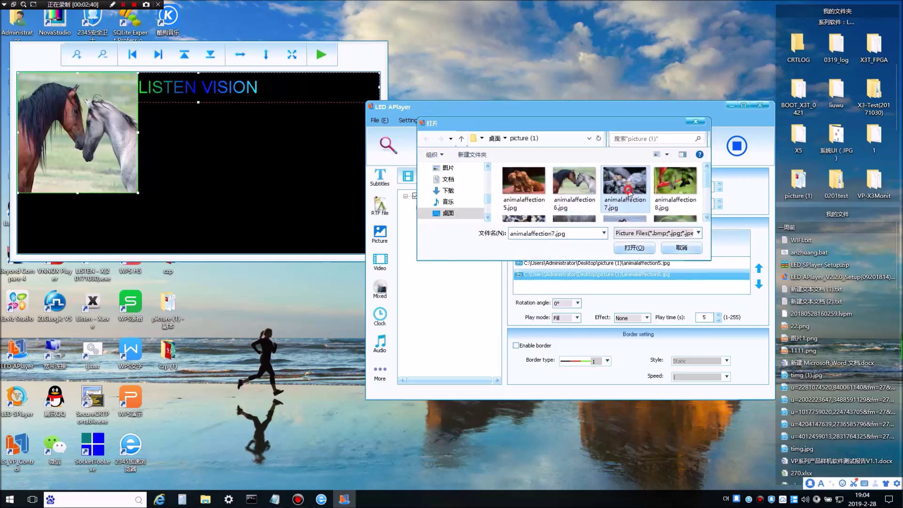
{"action": "double_click", "coordinate": [629, 189]}
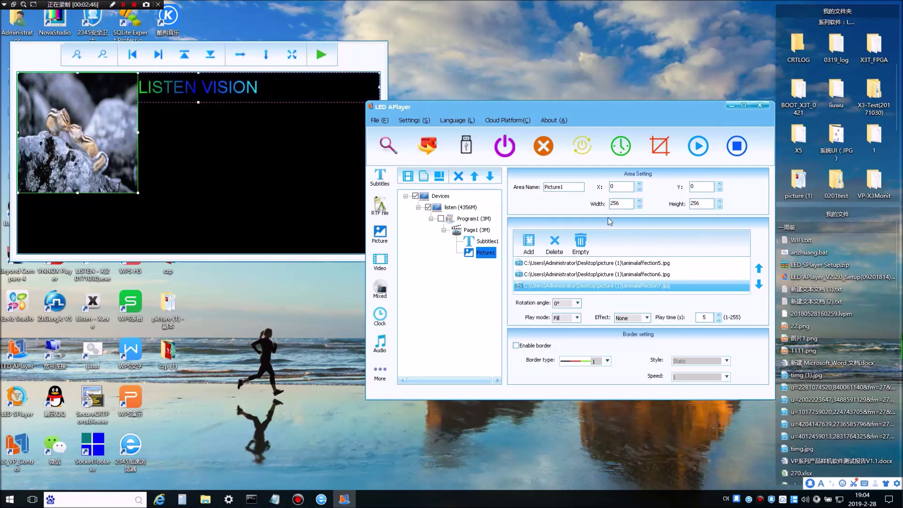
Place the picture area at Y 64 and resize it to a width of 384 and a height of 320
{"action": "double_click", "coordinate": [620, 204]}
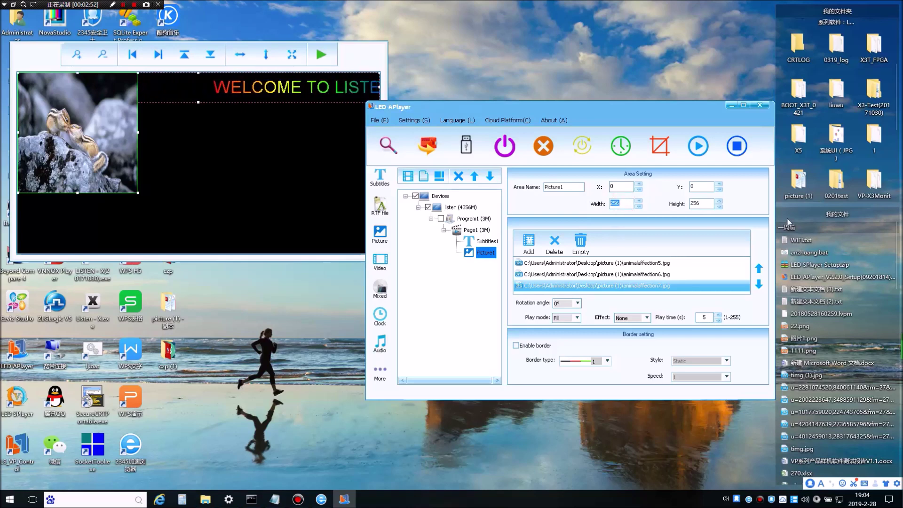
{"action": "double_click", "coordinate": [700, 187]}
{"action": "type", "text": "6"}
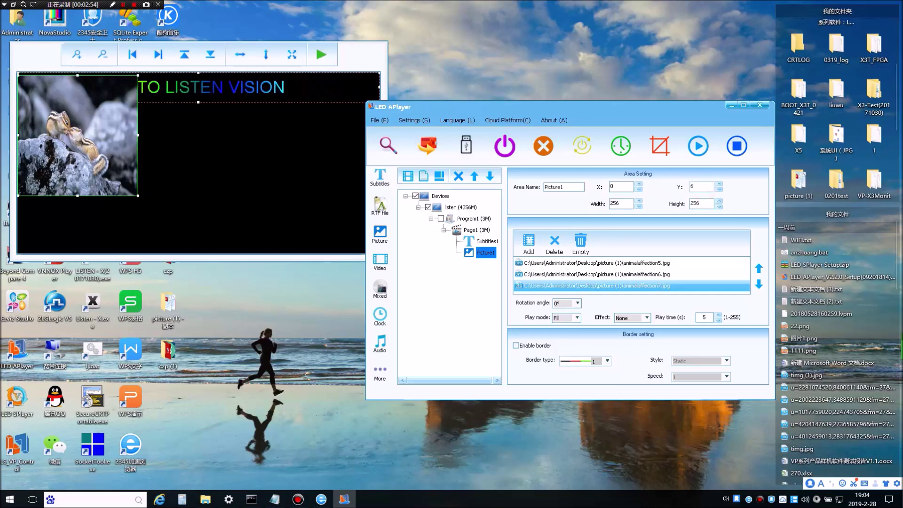
{"action": "type", "text": "4"}
{"action": "double_click", "coordinate": [621, 203]}
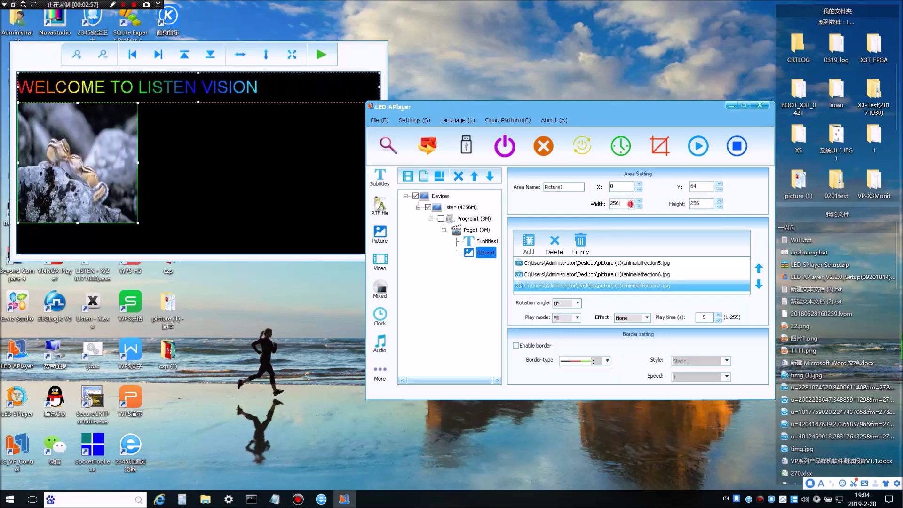
{"action": "type", "text": "384"}
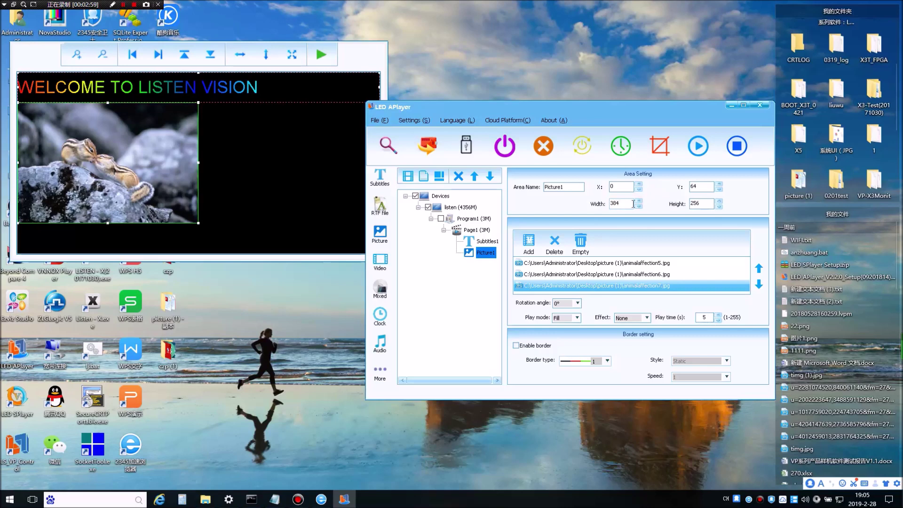
{"action": "double_click", "coordinate": [700, 203]}
{"action": "type", "text": "384"}
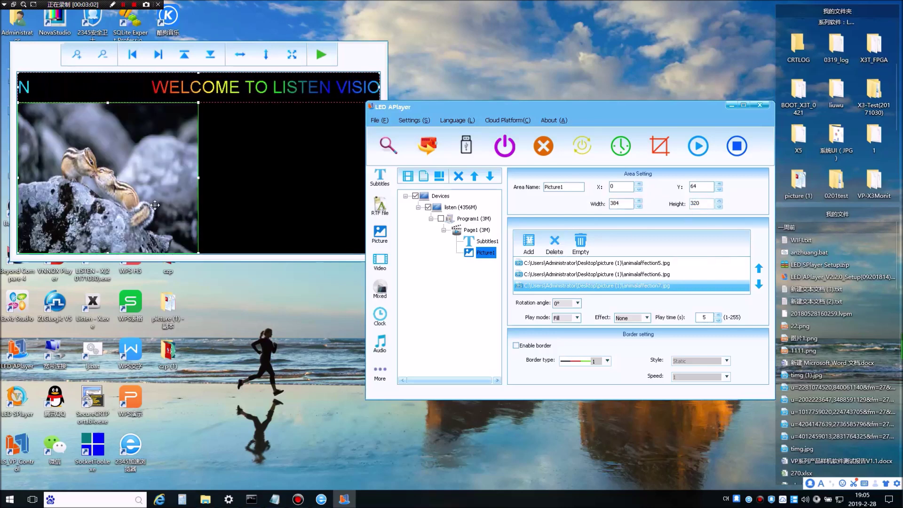
Add a mixed area to Page1, placed at X 384, Y 64 beside the picture area and sized 384 by 320
{"action": "left_click", "coordinate": [371, 220]}
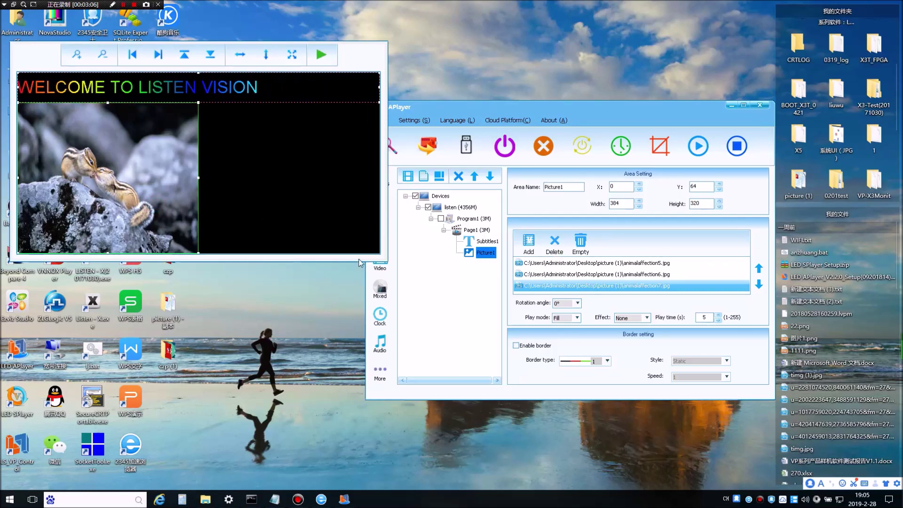
{"action": "left_click", "coordinate": [432, 297]}
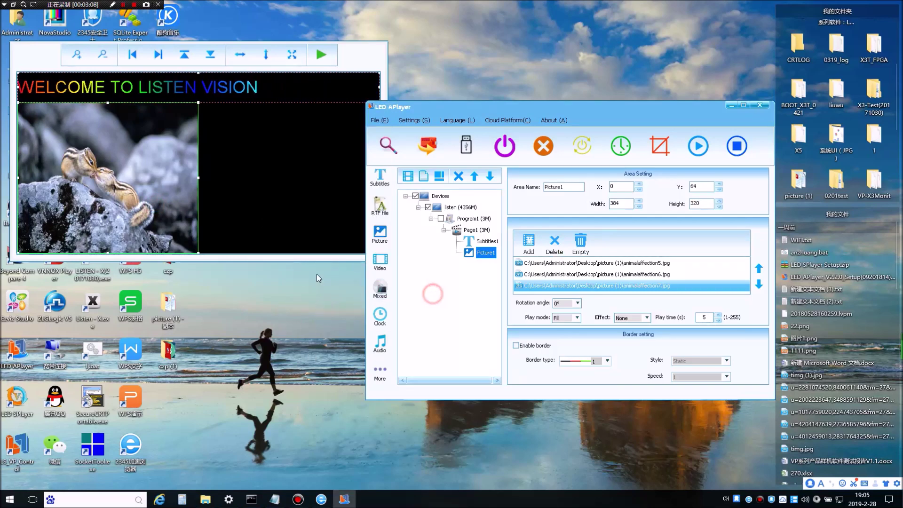
{"action": "left_click", "coordinate": [383, 291]}
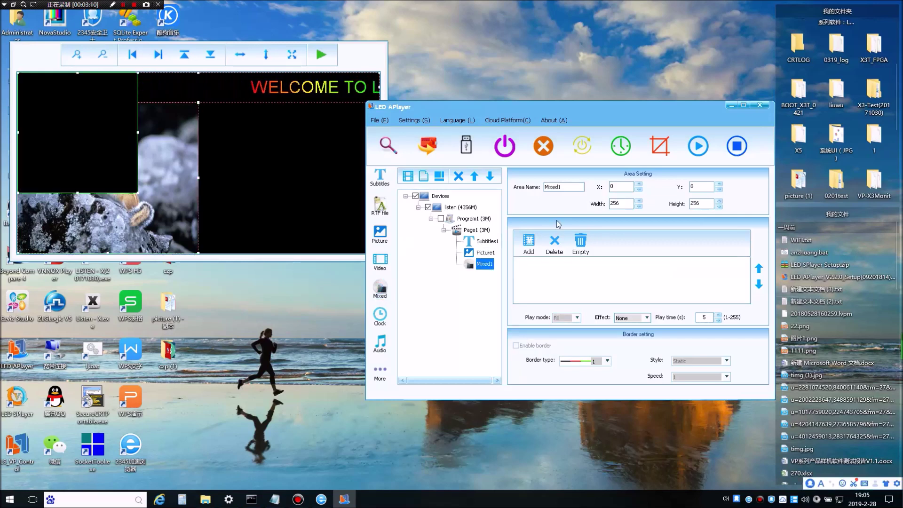
{"action": "left_click_drag", "start_coordinate": [131, 167], "coordinate": [292, 183]}
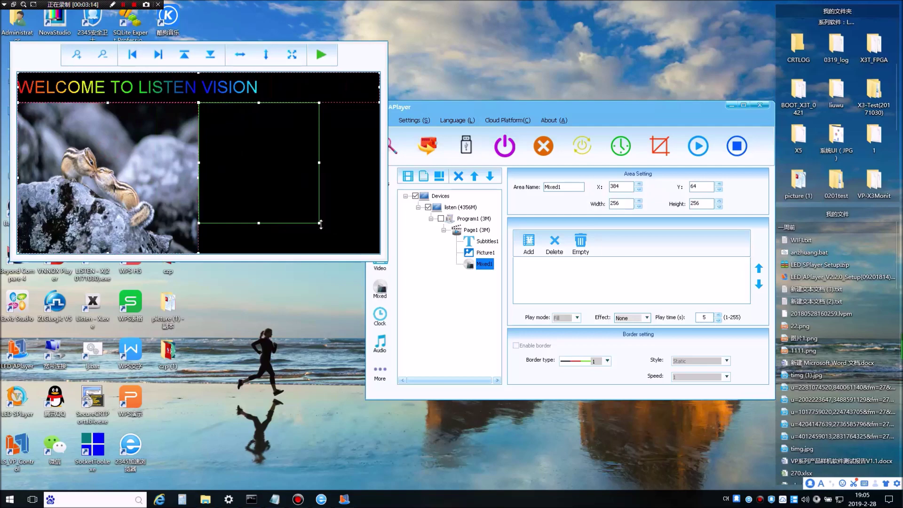
{"action": "left_click_drag", "start_coordinate": [319, 223], "coordinate": [380, 258]}
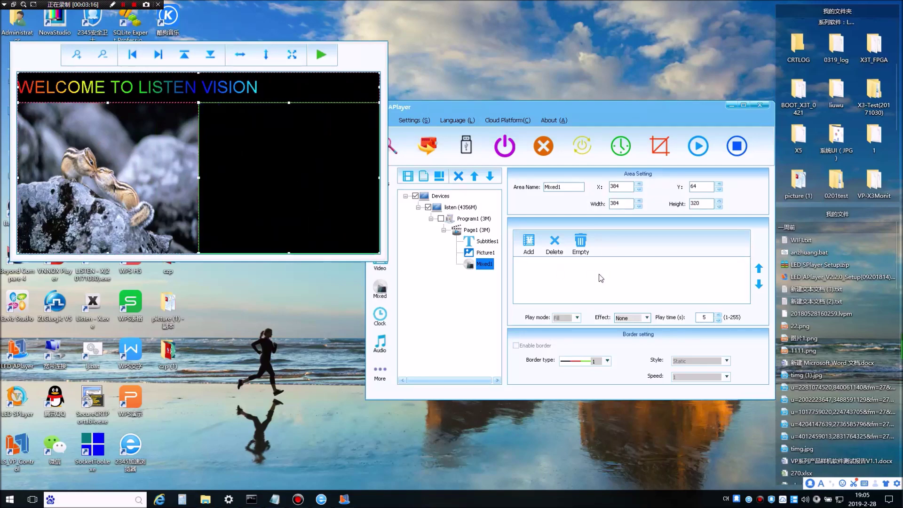
Load animalaffection5.jpg from the picture (1) folder and 7.mp4 from the czp folder into the mixed area
{"action": "left_click", "coordinate": [528, 242]}
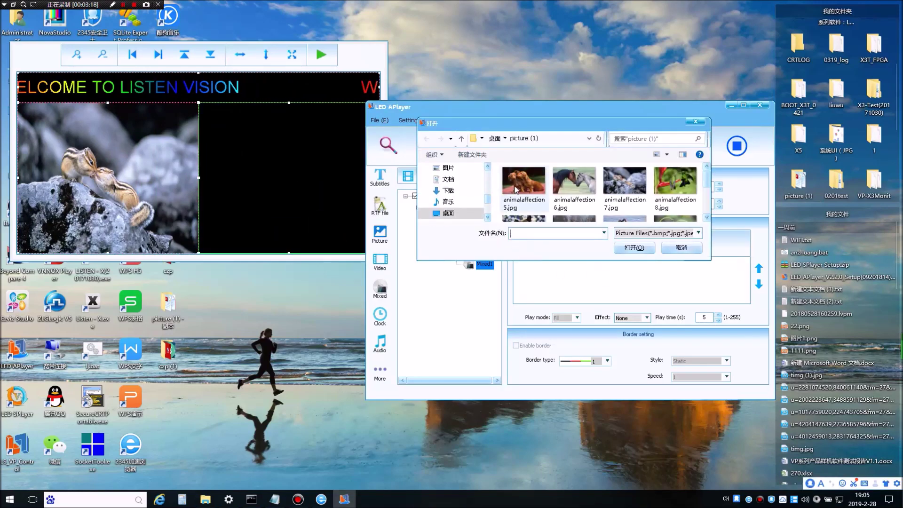
{"action": "double_click", "coordinate": [516, 190]}
{"action": "left_click", "coordinate": [528, 242]}
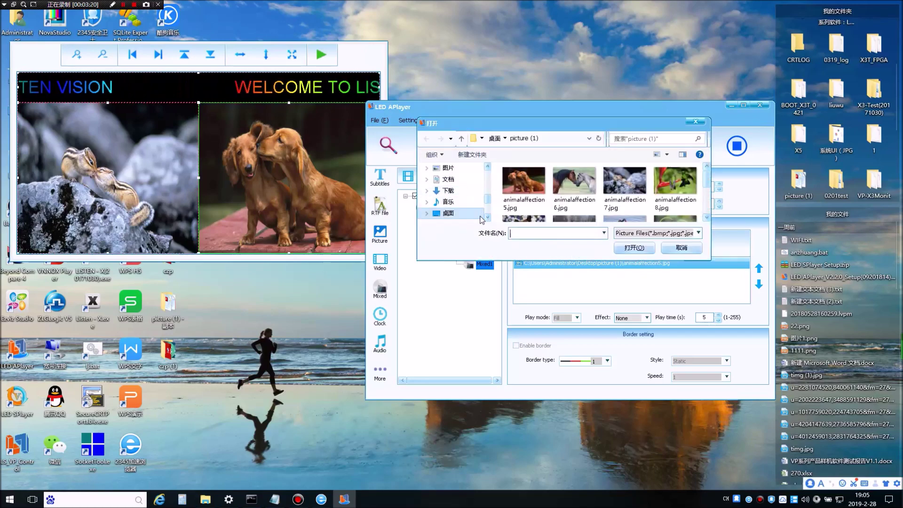
{"action": "scroll", "coordinate": [482, 207], "scroll_direction": "down", "scroll_amount": 1}
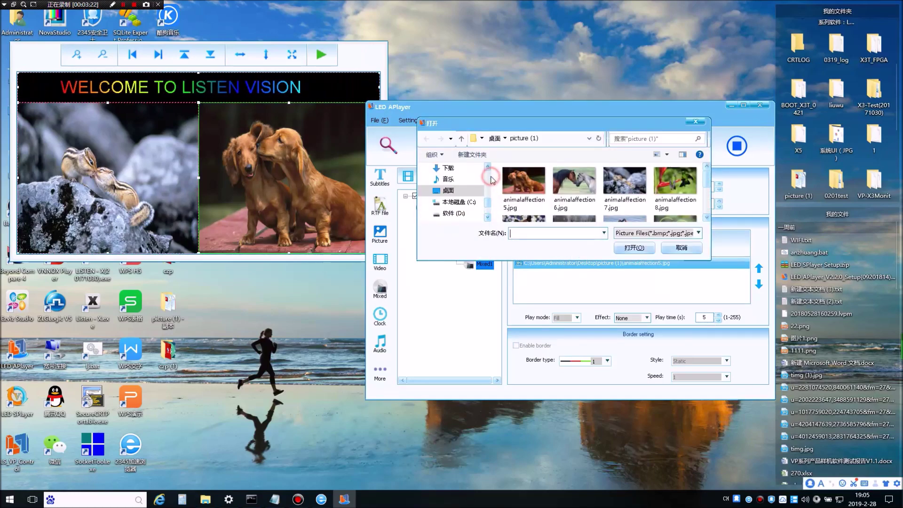
{"action": "scroll", "coordinate": [489, 188], "scroll_direction": "up", "scroll_amount": 3}
{"action": "left_click", "coordinate": [450, 214]}
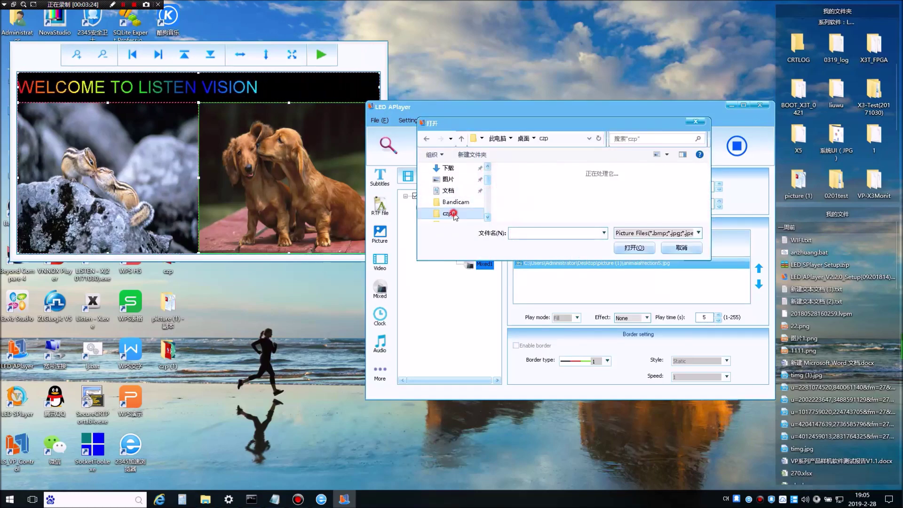
{"action": "double_click", "coordinate": [626, 200]}
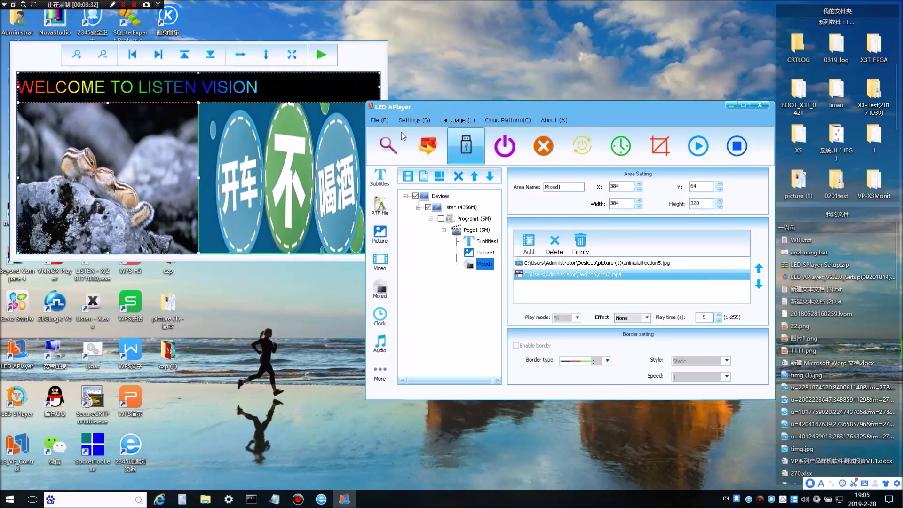
Review the subtitle, picture and mixed areas of Page1 and the list of additional area types
{"action": "left_click_drag", "start_coordinate": [596, 111], "coordinate": [612, 97]}
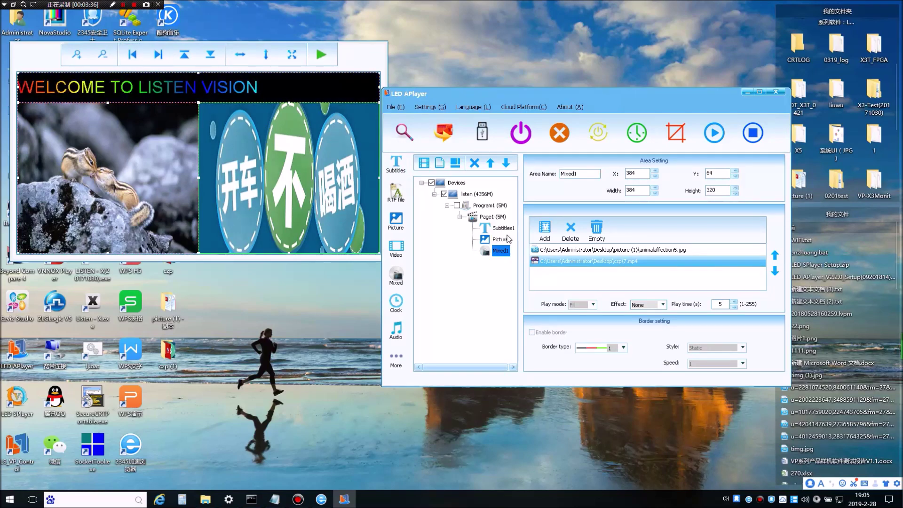
{"action": "left_click", "coordinate": [502, 227]}
{"action": "left_click", "coordinate": [502, 239]}
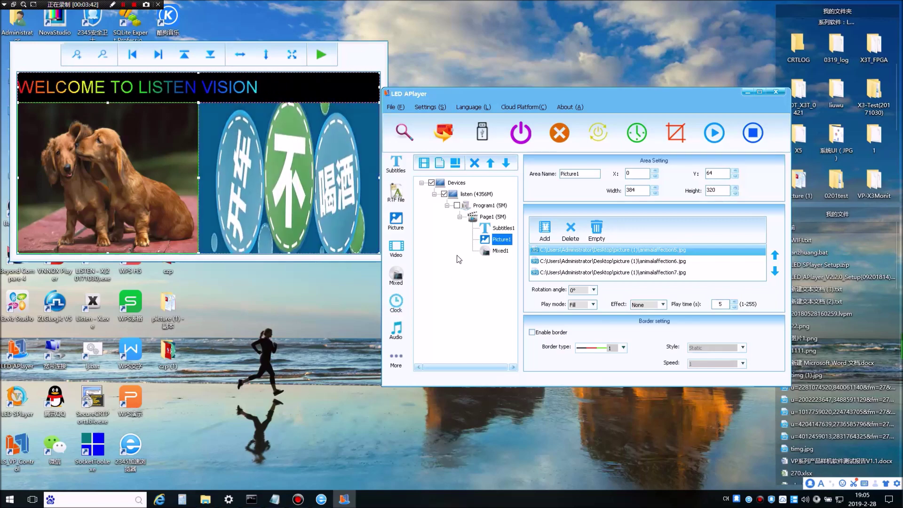
{"action": "left_click", "coordinate": [500, 250]}
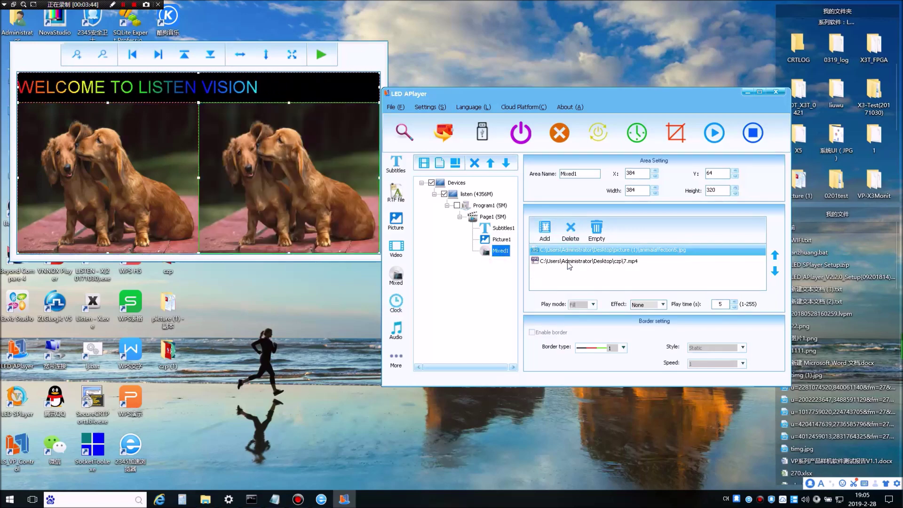
{"action": "left_click", "coordinate": [406, 357]}
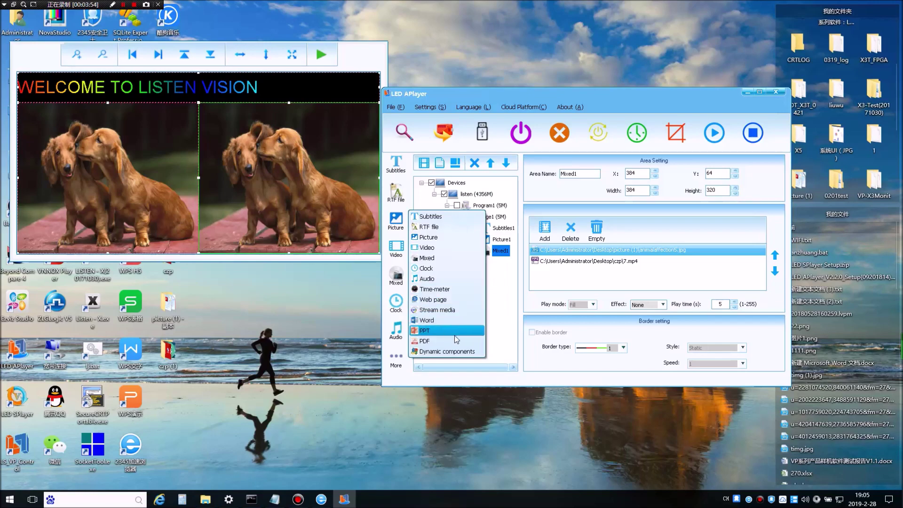
{"action": "left_click", "coordinate": [504, 322]}
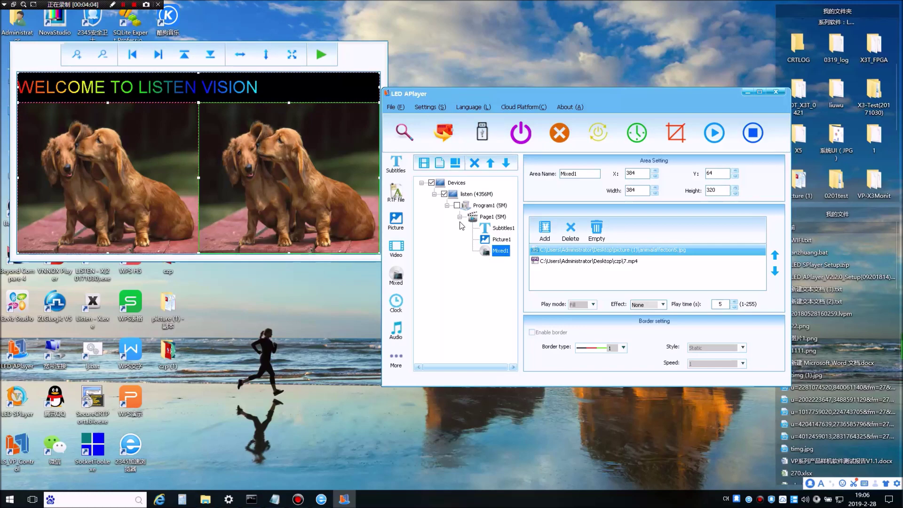
Mark Program1 for sending and send it to the listen device
{"action": "left_click", "coordinate": [449, 144]}
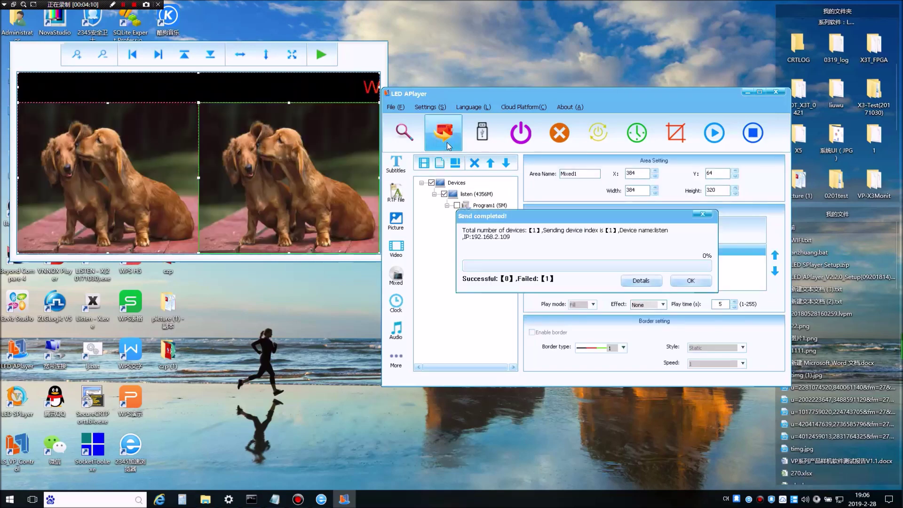
{"action": "left_click", "coordinate": [690, 281]}
{"action": "left_click", "coordinate": [456, 205]}
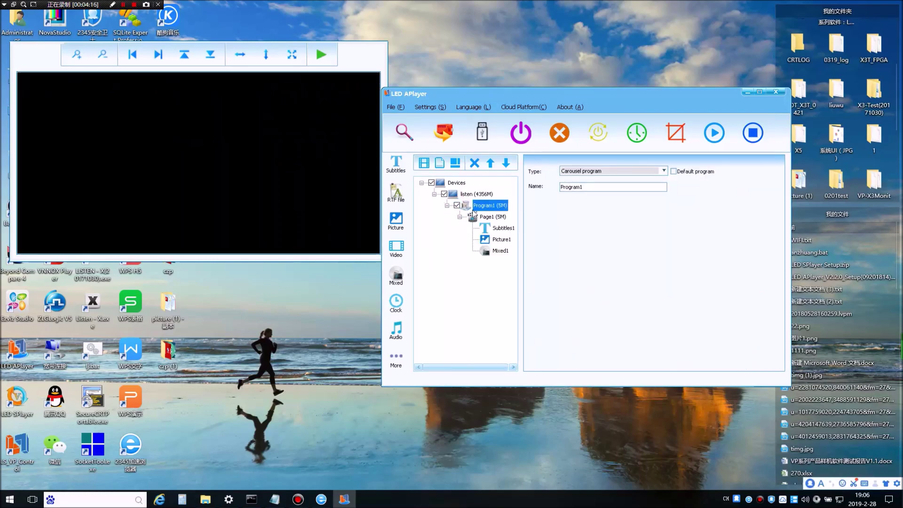
{"action": "left_click", "coordinate": [444, 138]}
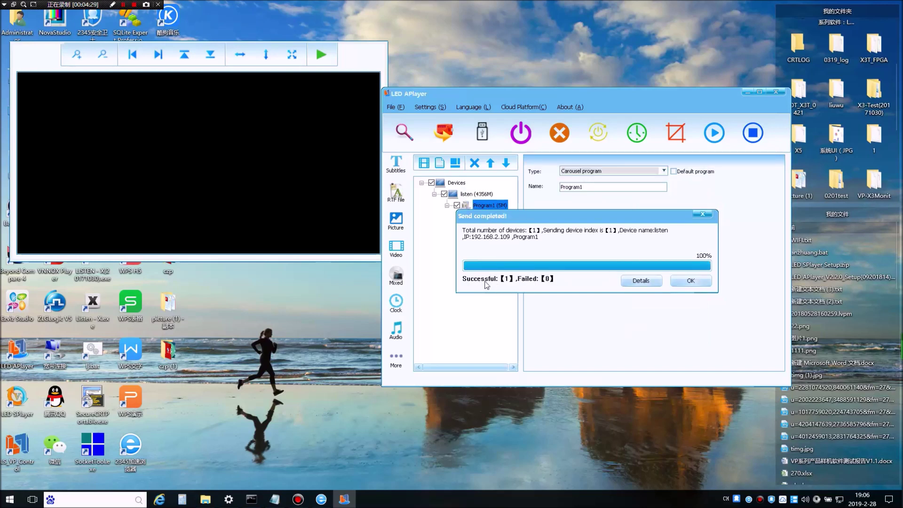
{"action": "left_click", "coordinate": [687, 280]}
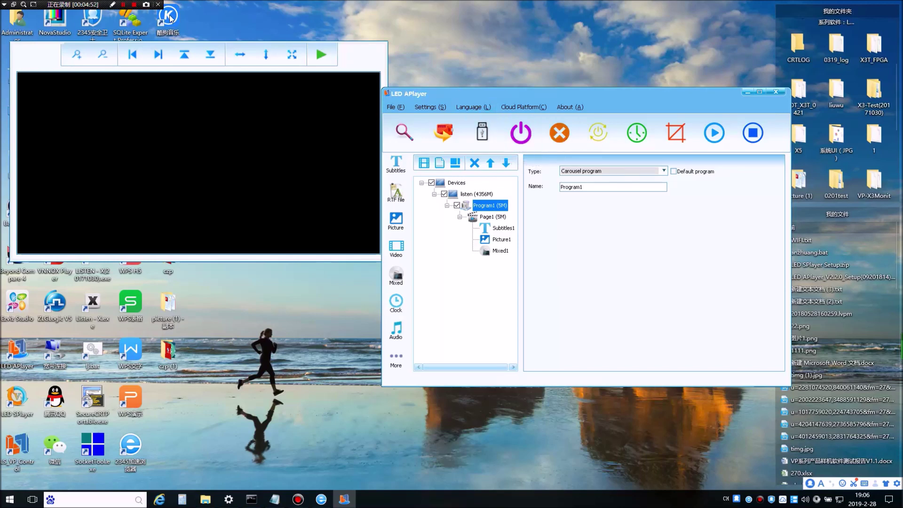
Set the listen device's default brightness to 18 and save the brightness setting
{"action": "left_click", "coordinate": [424, 110]}
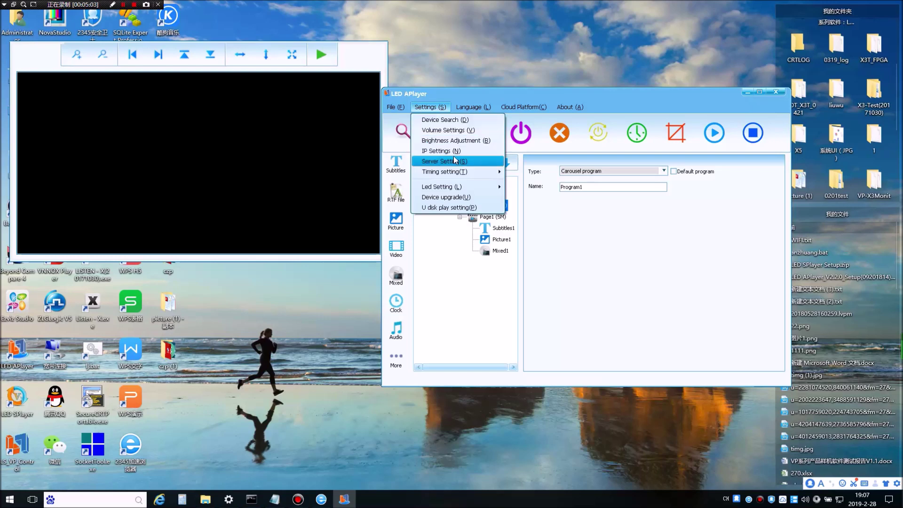
{"action": "mouse_move", "coordinate": [473, 110]}
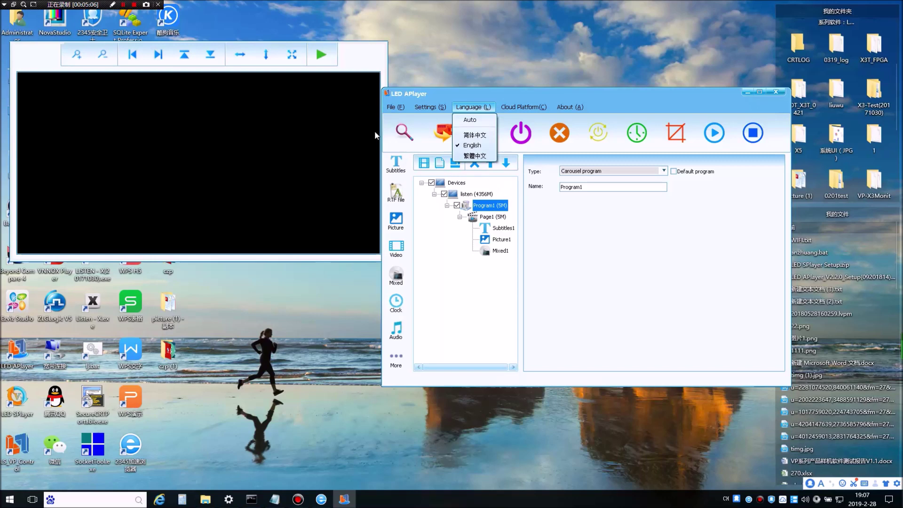
{"action": "mouse_move", "coordinate": [416, 108]}
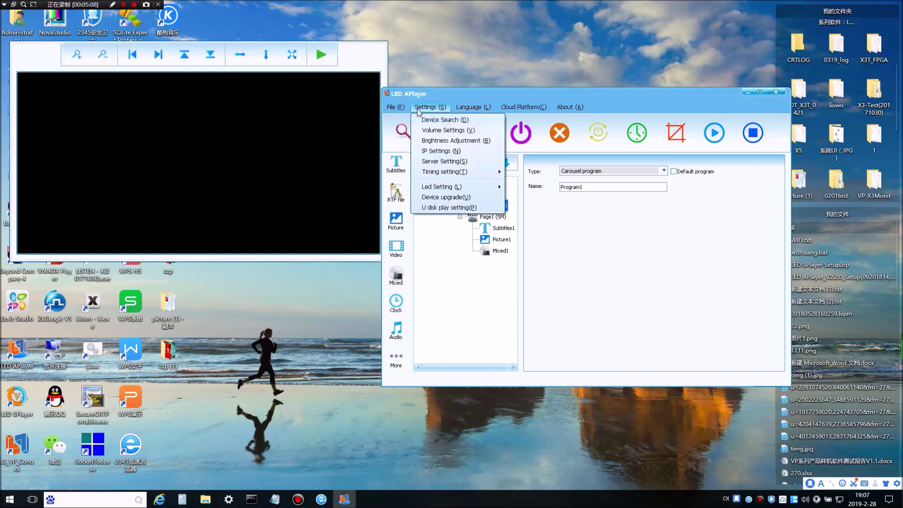
{"action": "mouse_move", "coordinate": [449, 173]}
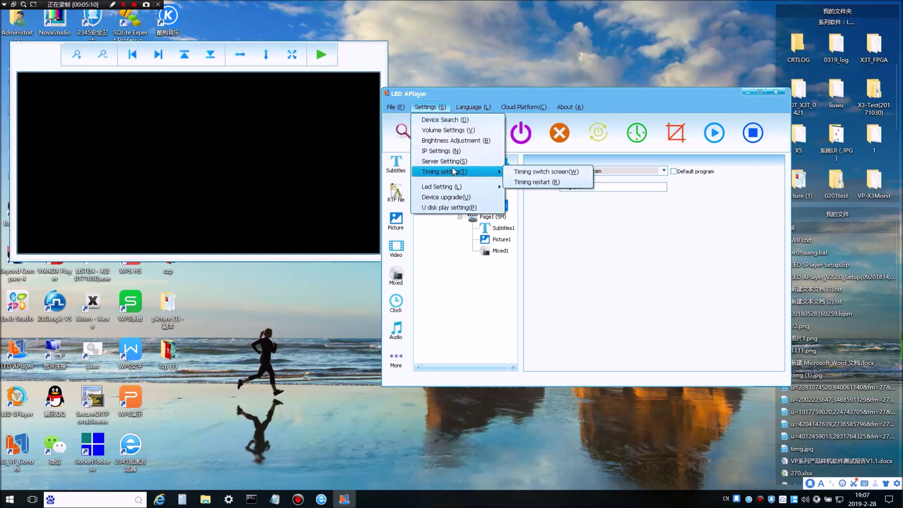
{"action": "left_click", "coordinate": [454, 140]}
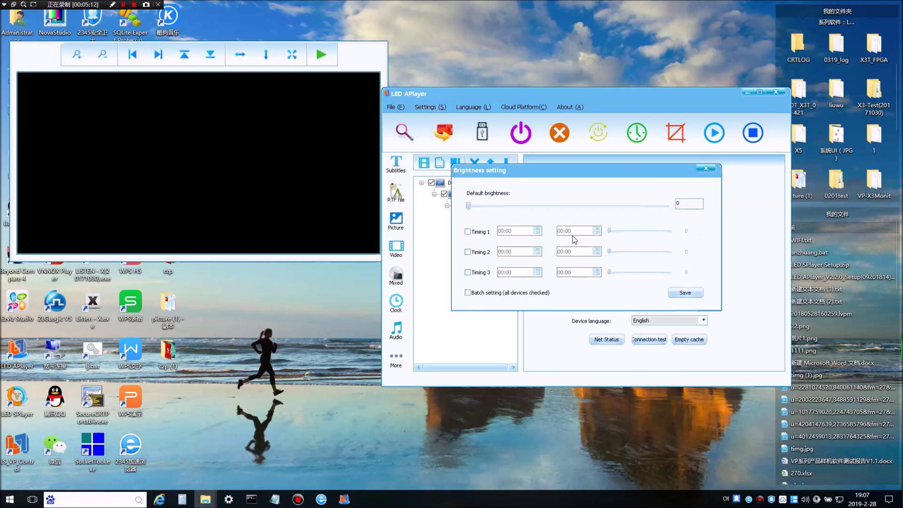
{"action": "left_click_drag", "start_coordinate": [470, 205], "coordinate": [504, 207]}
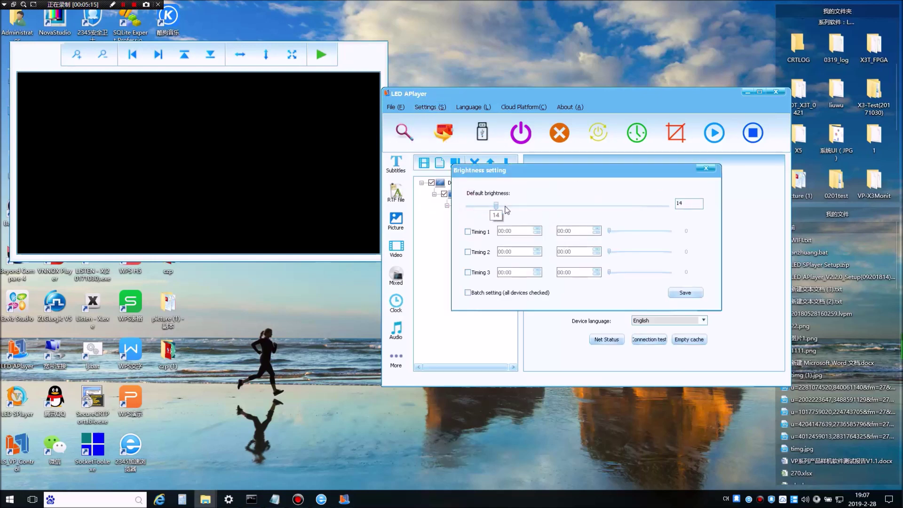
{"action": "left_click", "coordinate": [677, 295]}
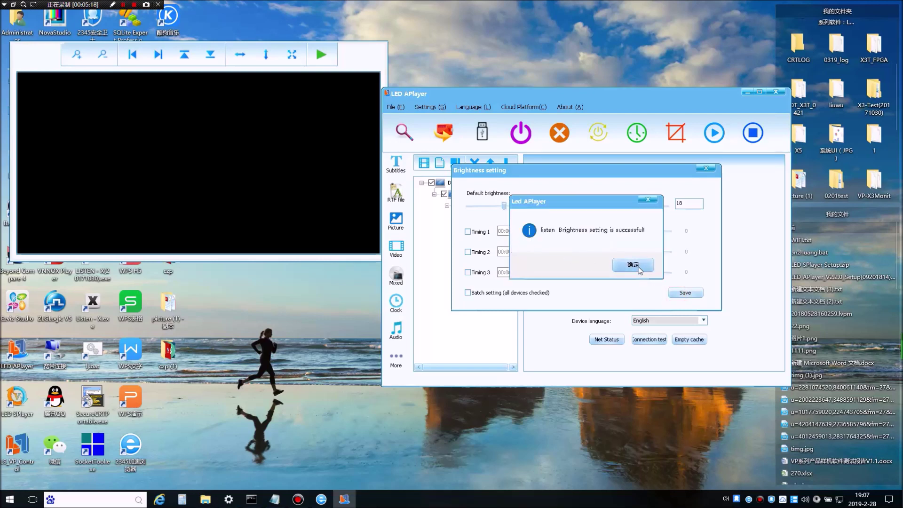
{"action": "left_click", "coordinate": [639, 266]}
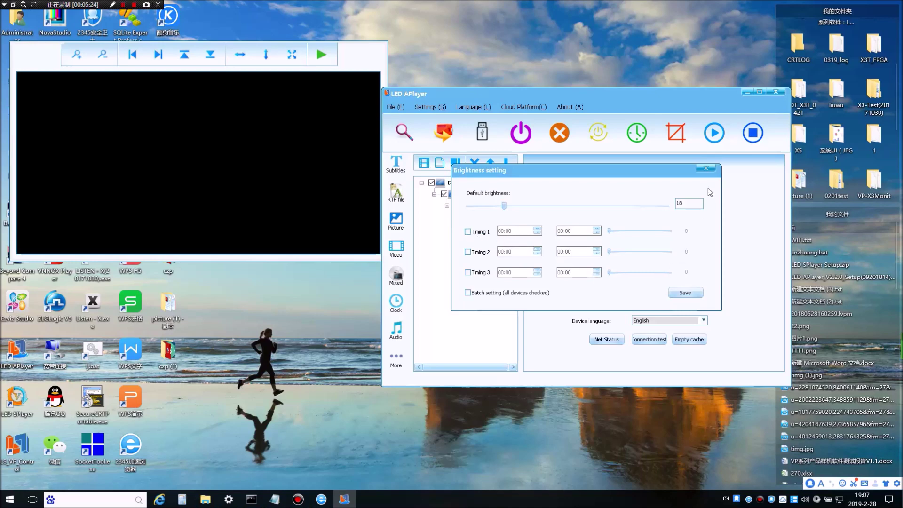
Close the brightness settings and review the other device settings available, such as volume, IP, server and timing
{"action": "left_click", "coordinate": [705, 168]}
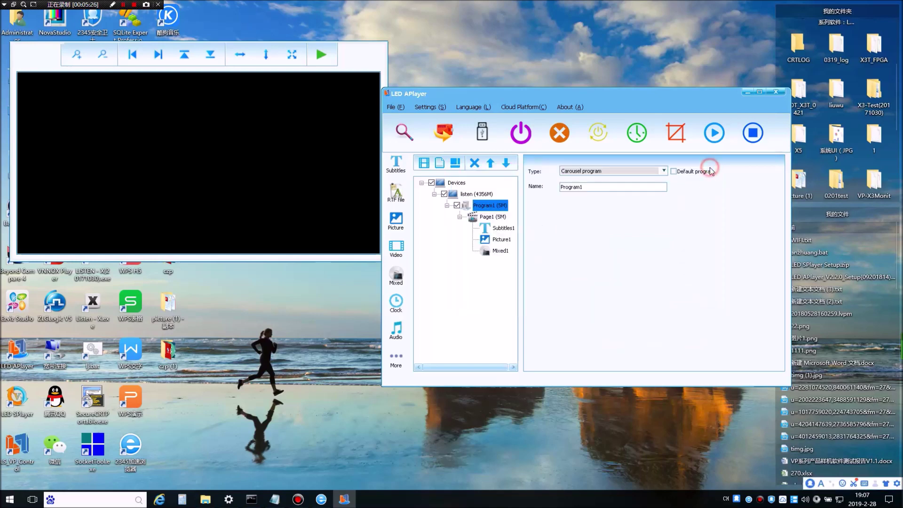
{"action": "left_click", "coordinate": [442, 111]}
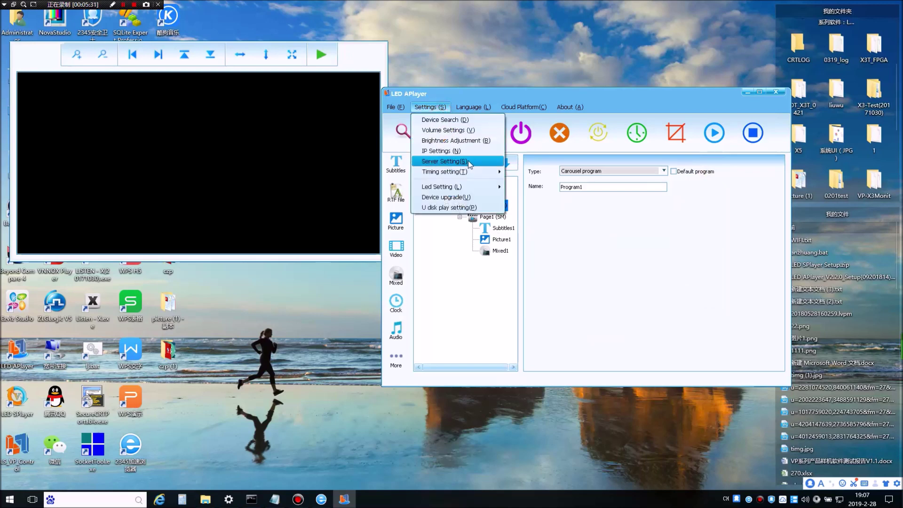
{"action": "left_click", "coordinate": [558, 237]}
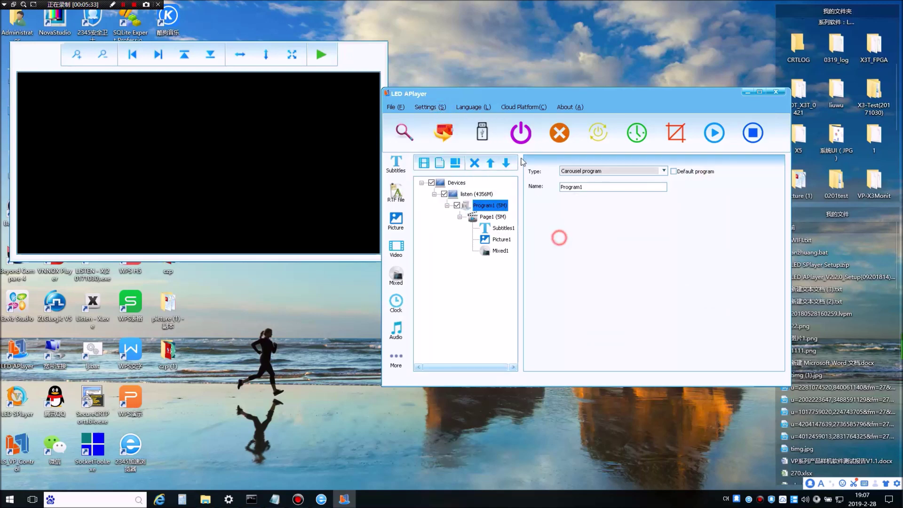
Open the cloud platform's login page to examine its sign-in form, and close the browser with all its pages
{"action": "left_click", "coordinate": [534, 108]}
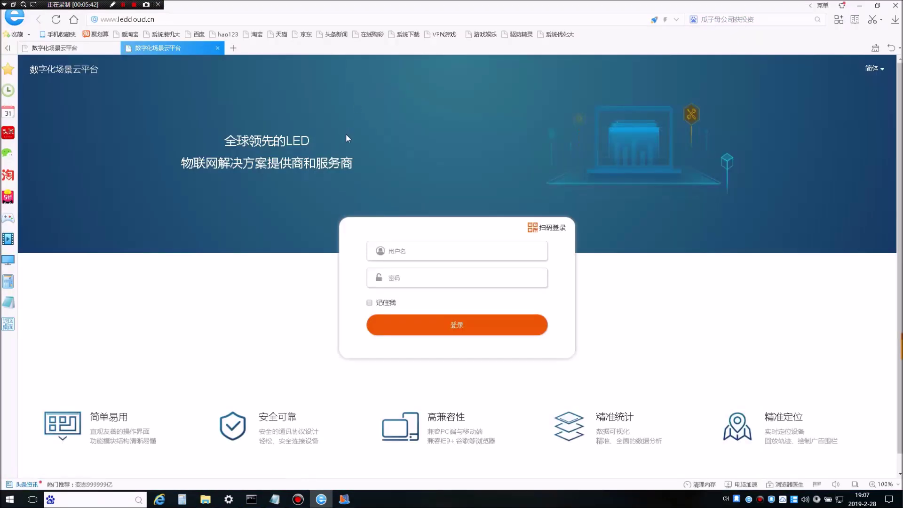
{"action": "left_click", "coordinate": [427, 255]}
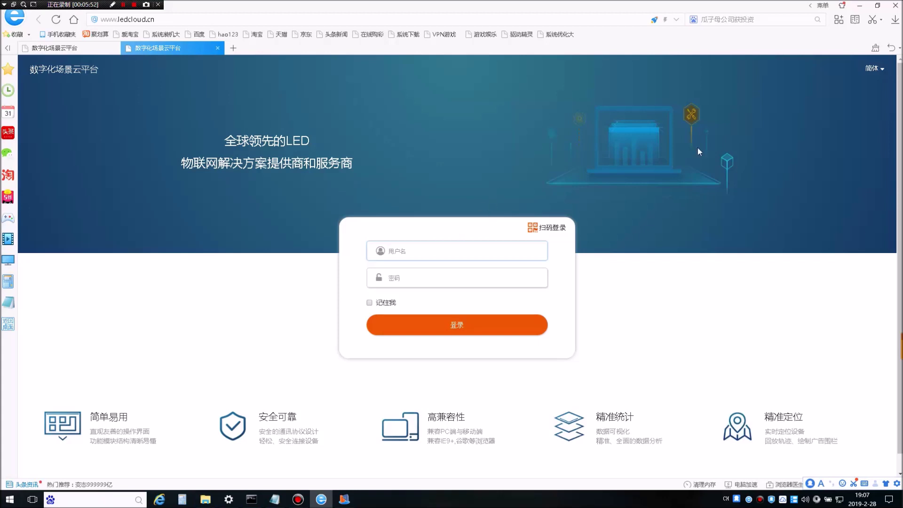
{"action": "left_click", "coordinate": [895, 5]}
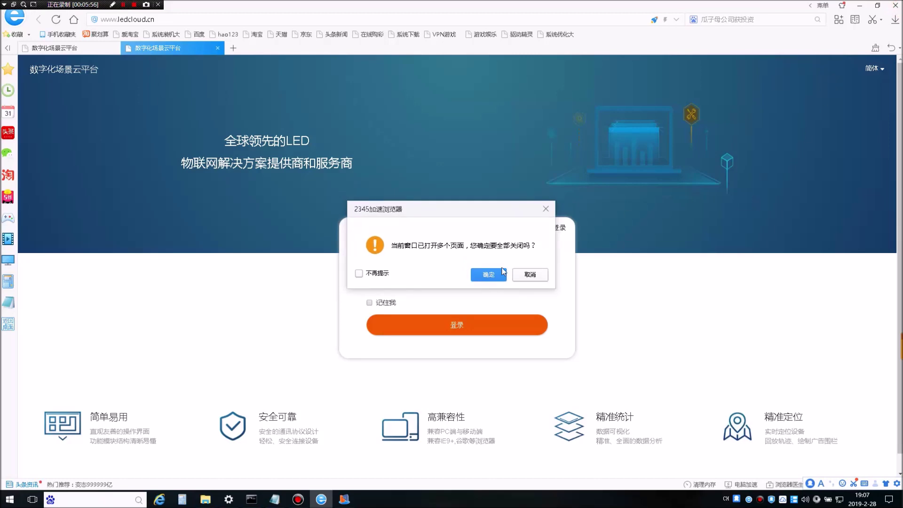
{"action": "left_click", "coordinate": [489, 274]}
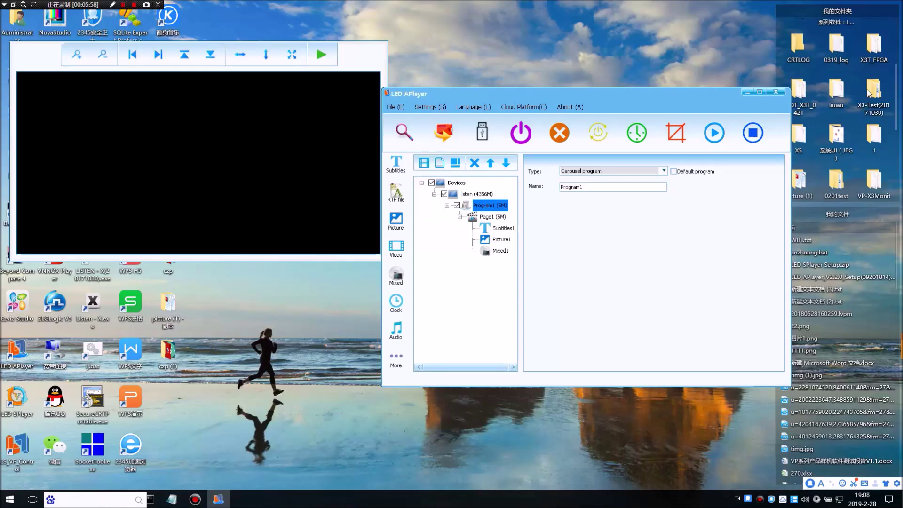